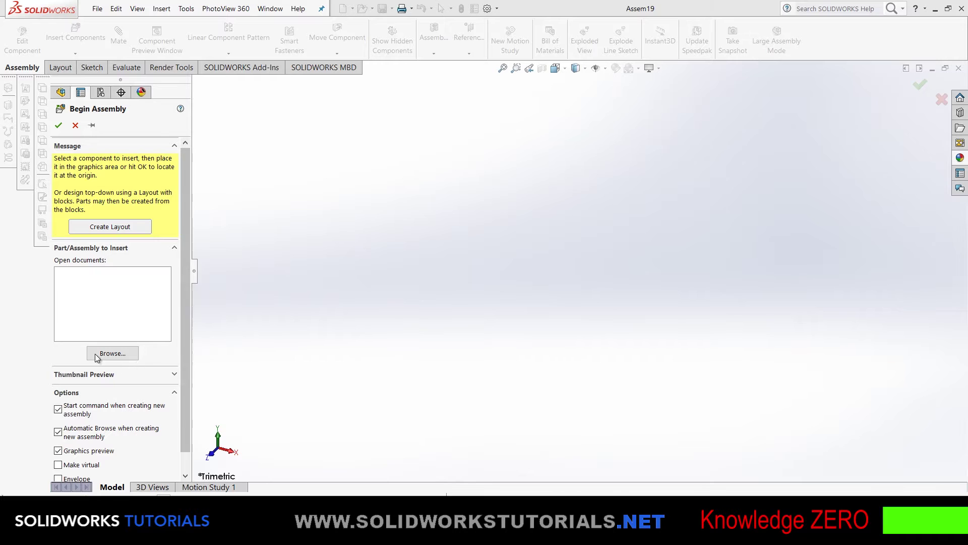
Step: Insert the 1-Case part as the first component at the assembly origin, with Graphics preview turned off
left_click(116, 355)
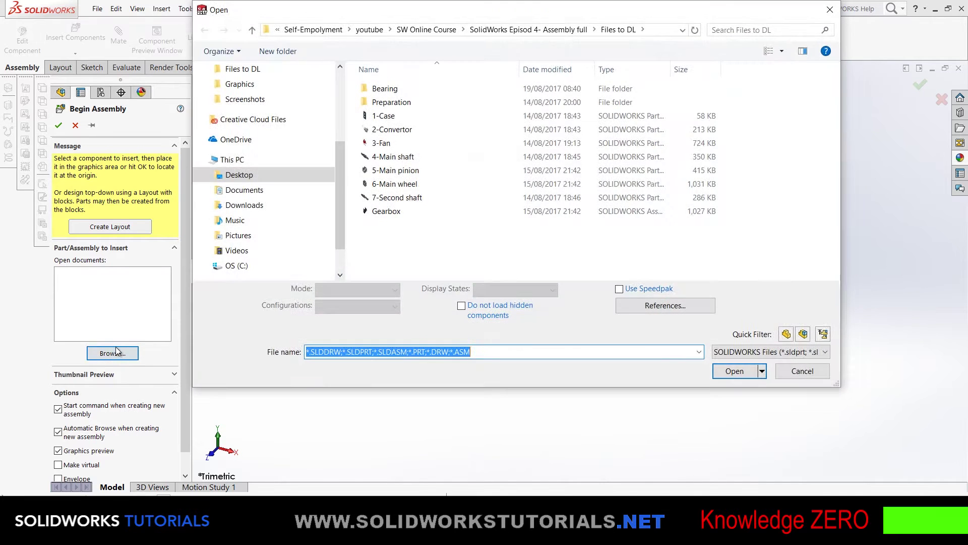
double_click(384, 116)
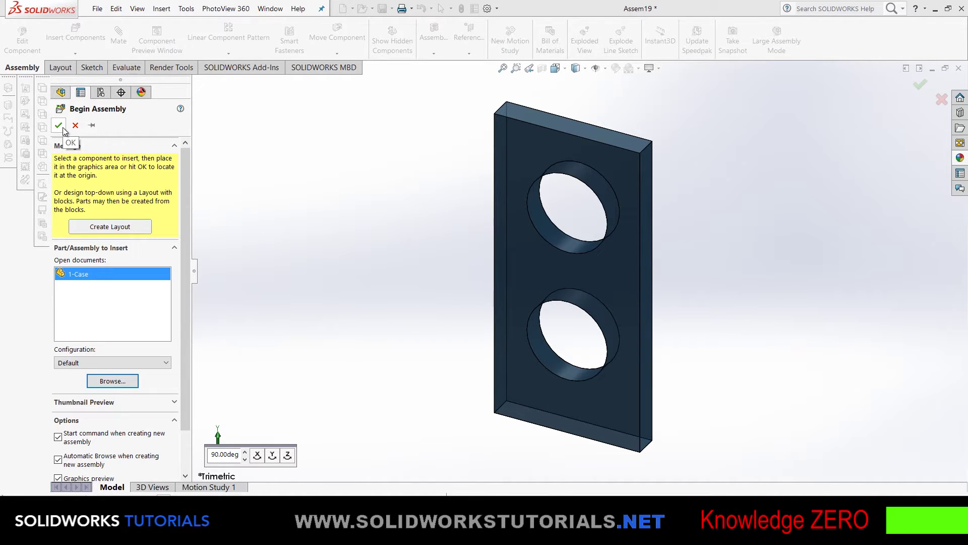
left_click_drag(182, 156, 184, 207)
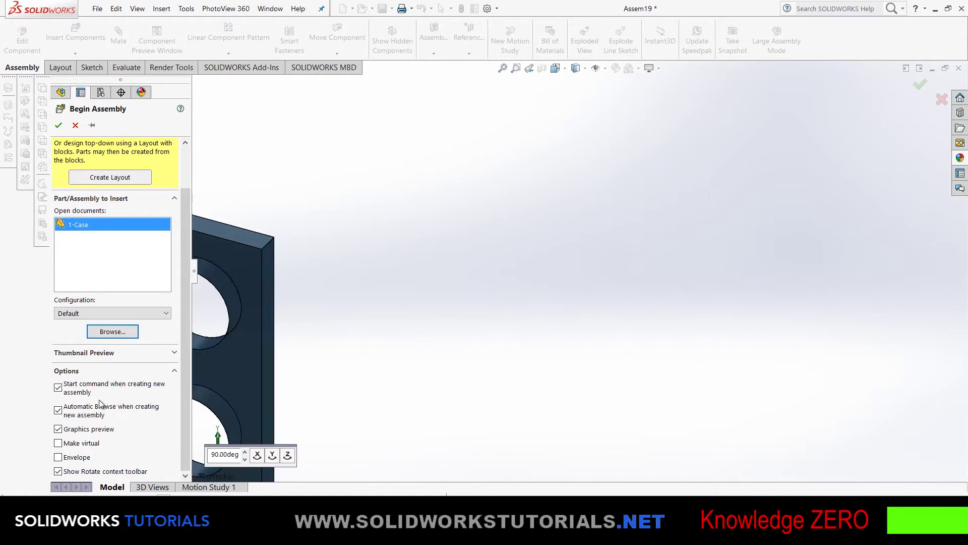
left_click(80, 429)
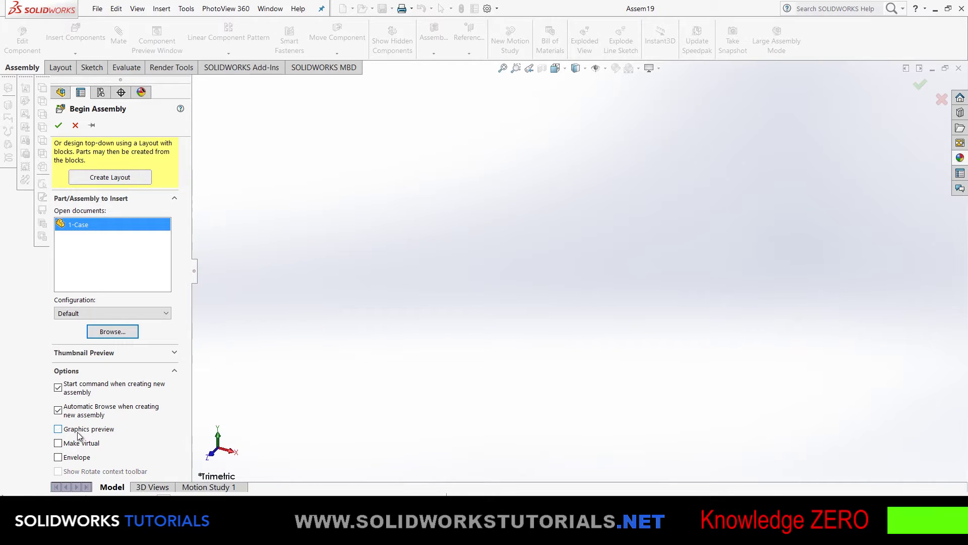
left_click(58, 125)
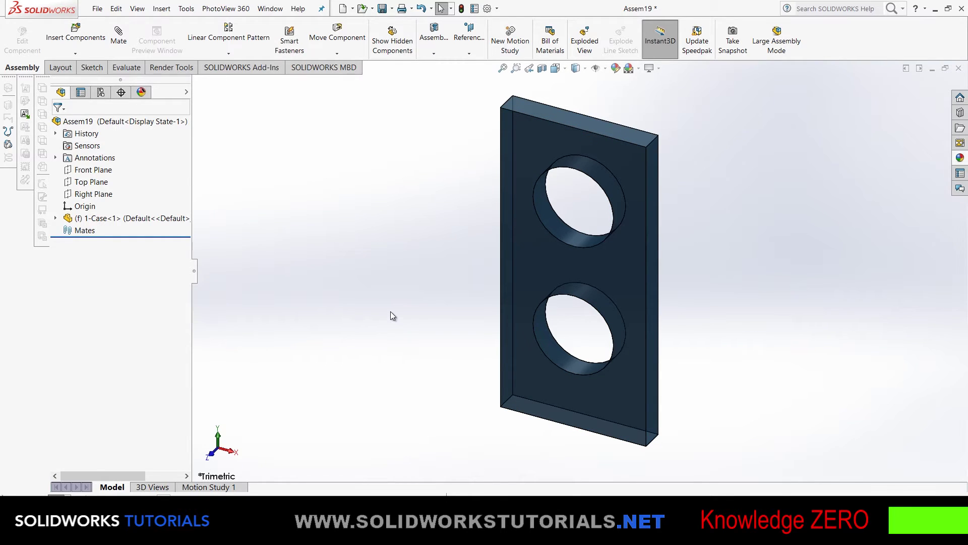
Step: Try to move the inserted case plate and inspect its component options, including Float, without changing them
middle_click_drag(387, 311, 579, 302)
left_click_drag(614, 281, 525, 342)
left_click(407, 279)
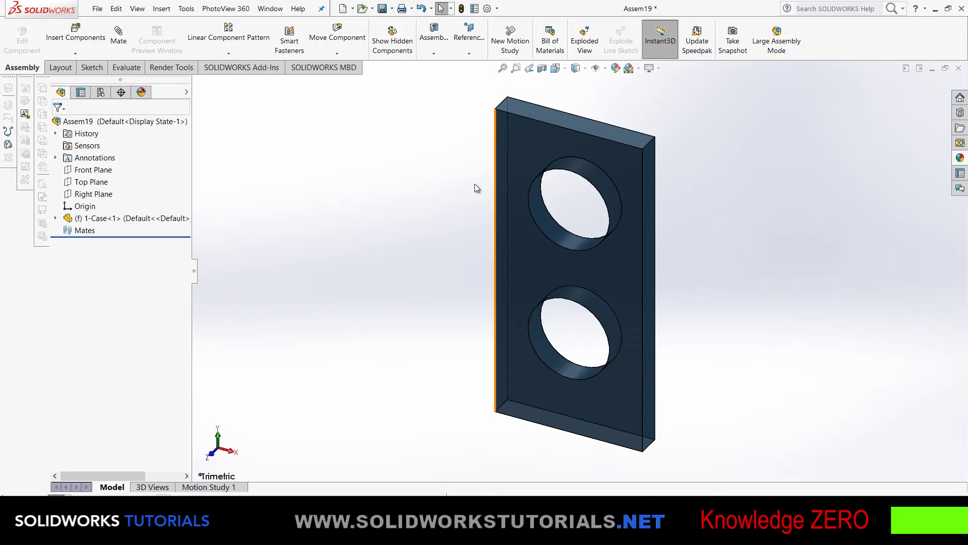
right_click(517, 147)
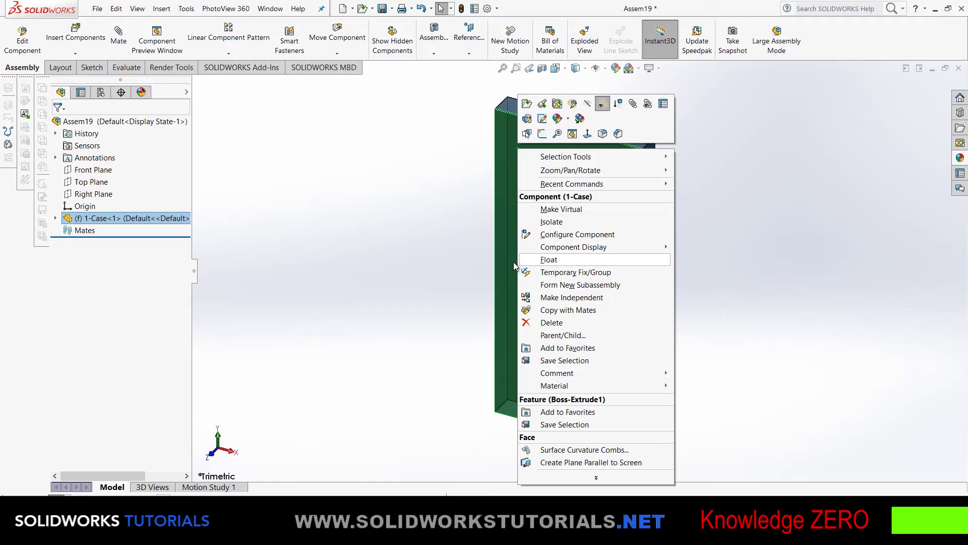
left_click(346, 233)
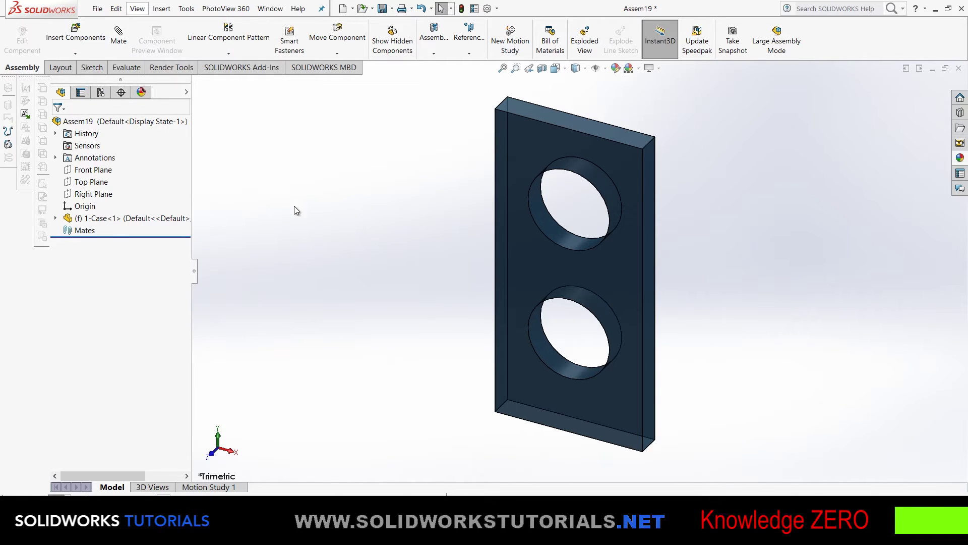
Step: Create a second instance of the case plate by copying it in the graphics area beside the original
scroll(363, 219, "up", 3)
scroll(610, 291, "down", 3)
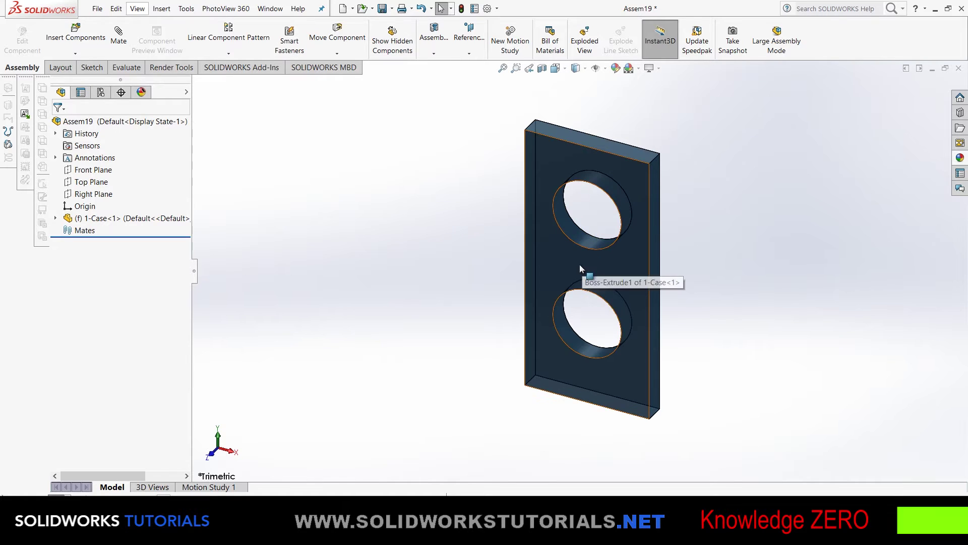
left_click_drag(580, 264, 371, 247, "ctrl")
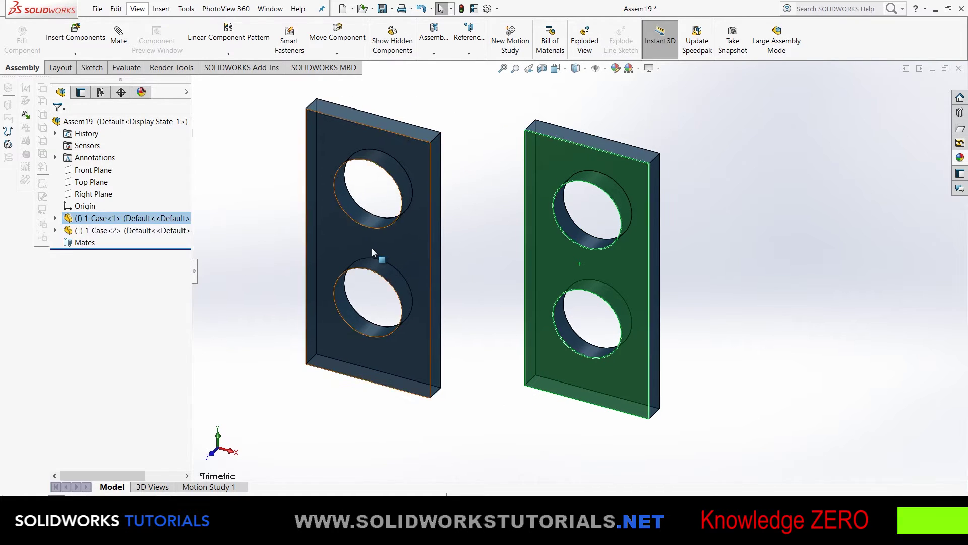
left_click(461, 279)
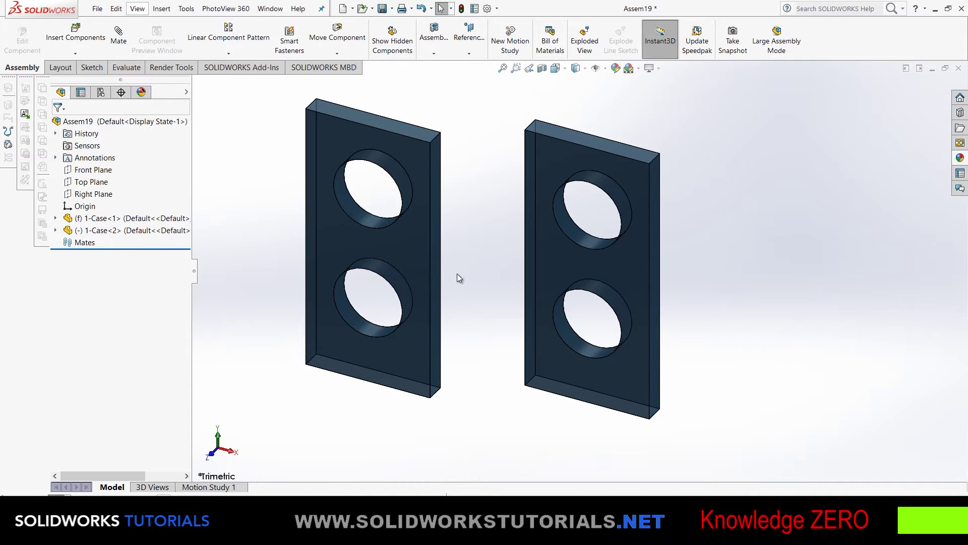
Step: Start a mate and review the available Advanced, Mechanical and Standard mate types
scroll(504, 272, "down", 5)
scroll(535, 273, "up", 3)
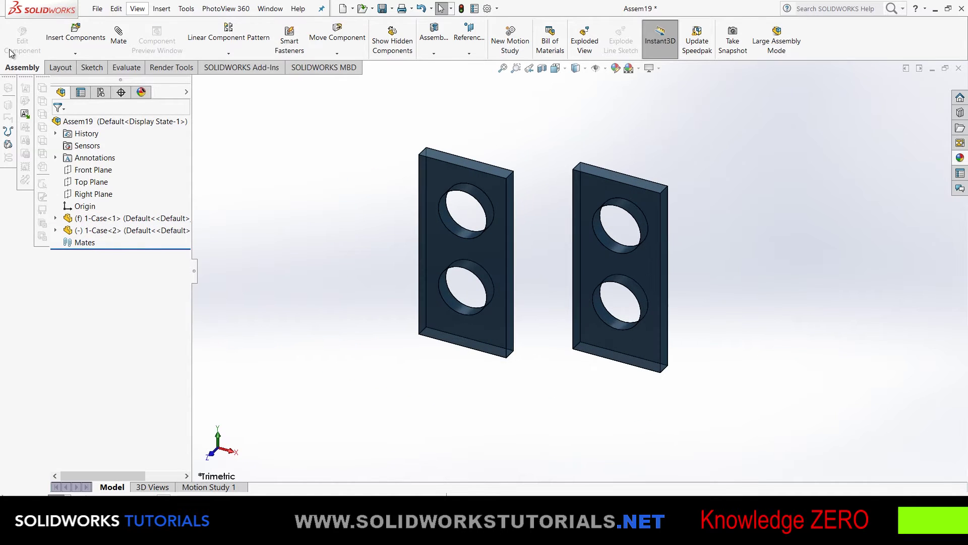
left_click(118, 34)
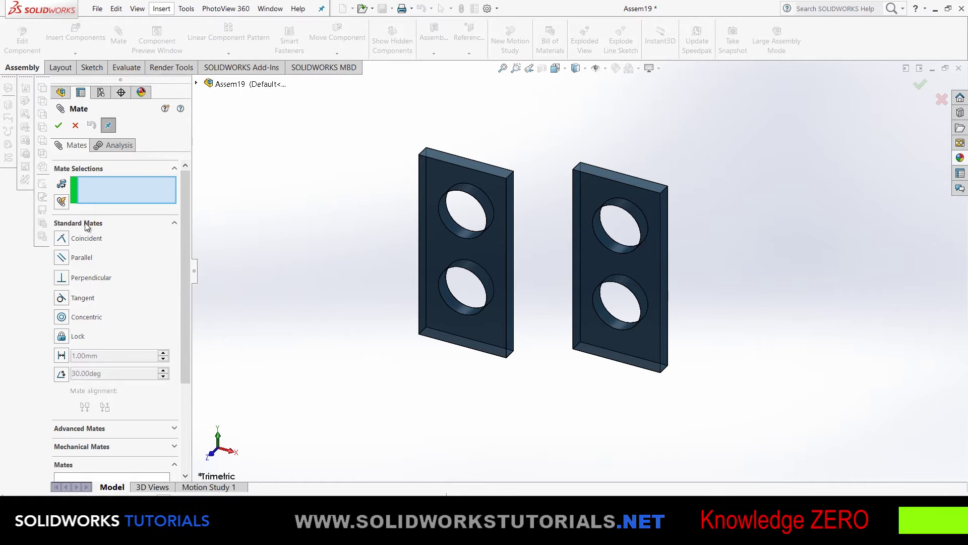
left_click(72, 429)
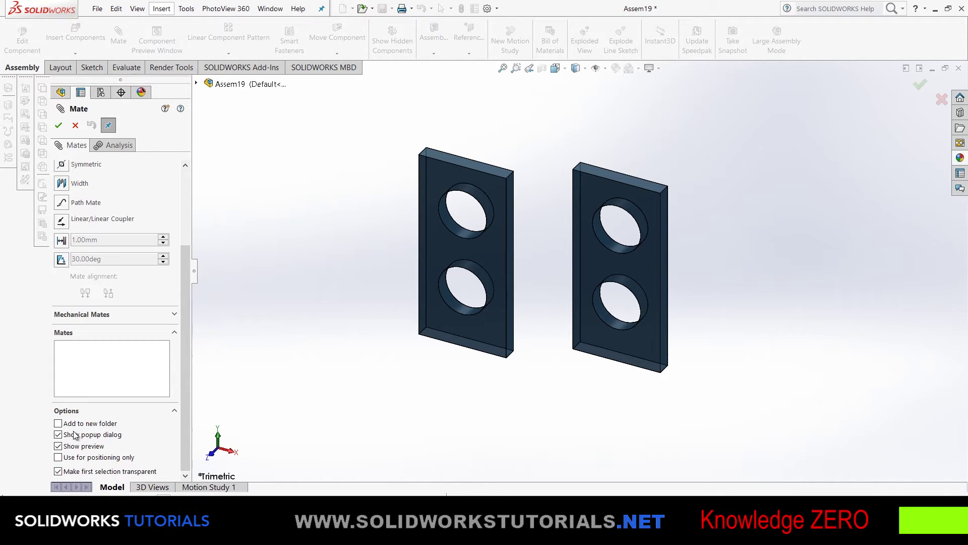
left_click(80, 318)
scroll(84, 317, "up", 5)
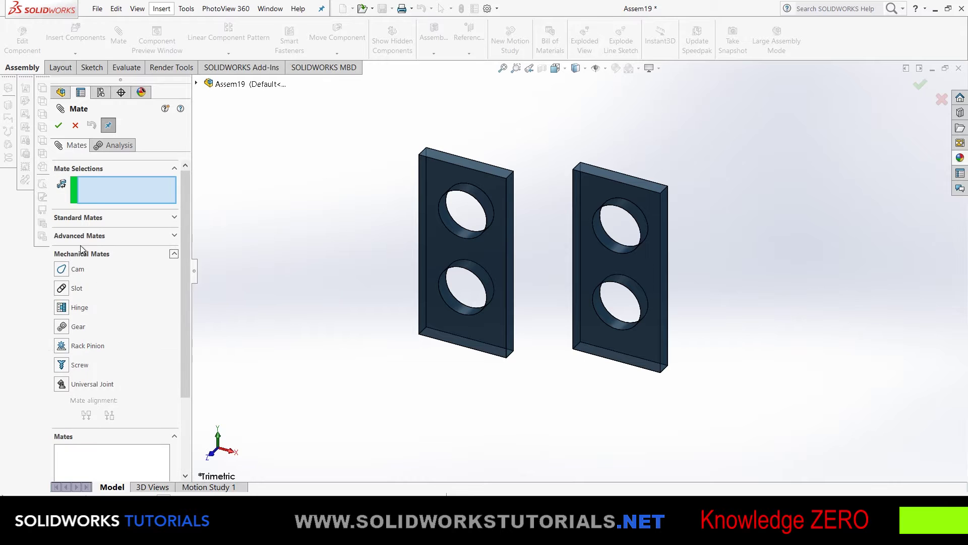
left_click(73, 221)
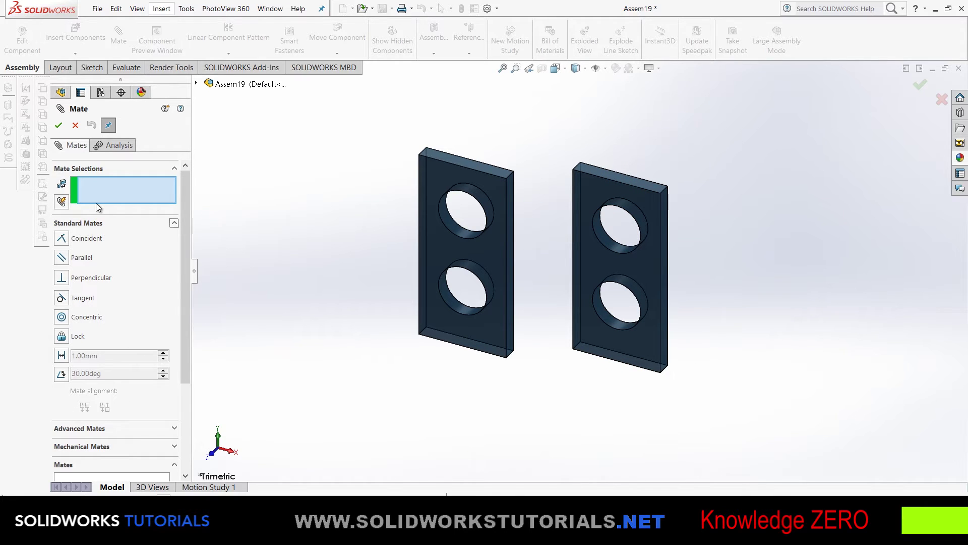
Step: Try a tangent mate between the upper hole of the copied case and the top face of the original case
left_click(470, 220)
left_click(585, 168)
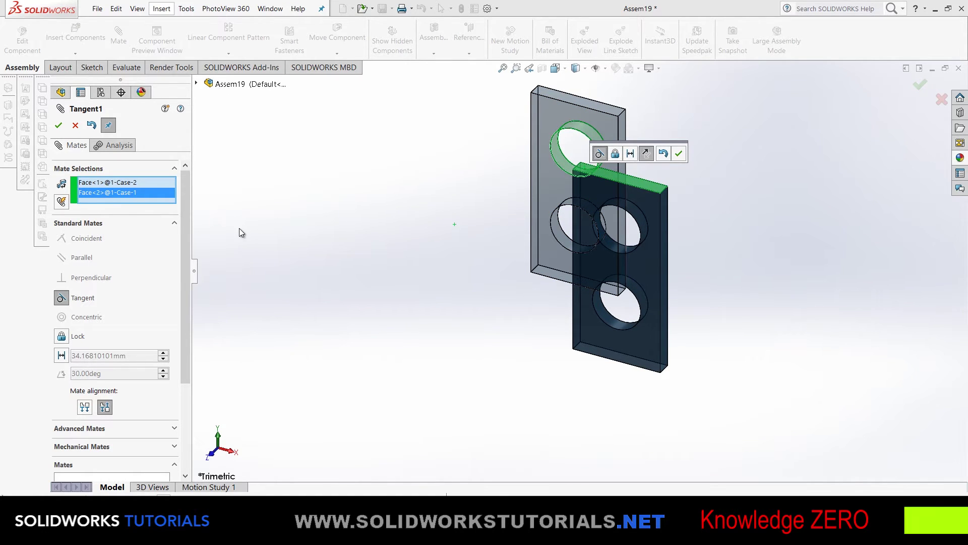
scroll(504, 232, "down", 5)
middle_click_drag(505, 231, 522, 230)
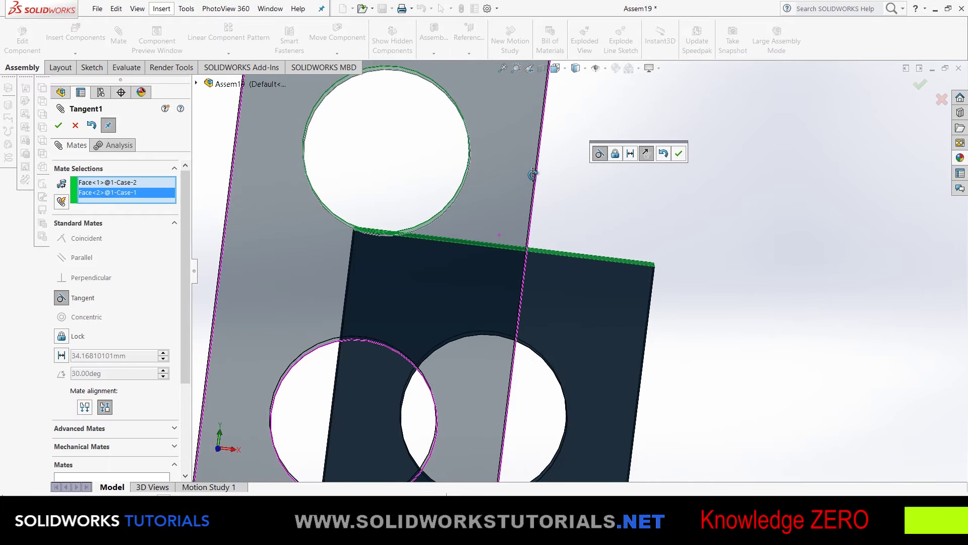
mouse_move(525, 274)
middle_mouse_down()
mouse_move(529, 264)
mouse_move(536, 271)
mouse_move(527, 274)
middle_mouse_up()
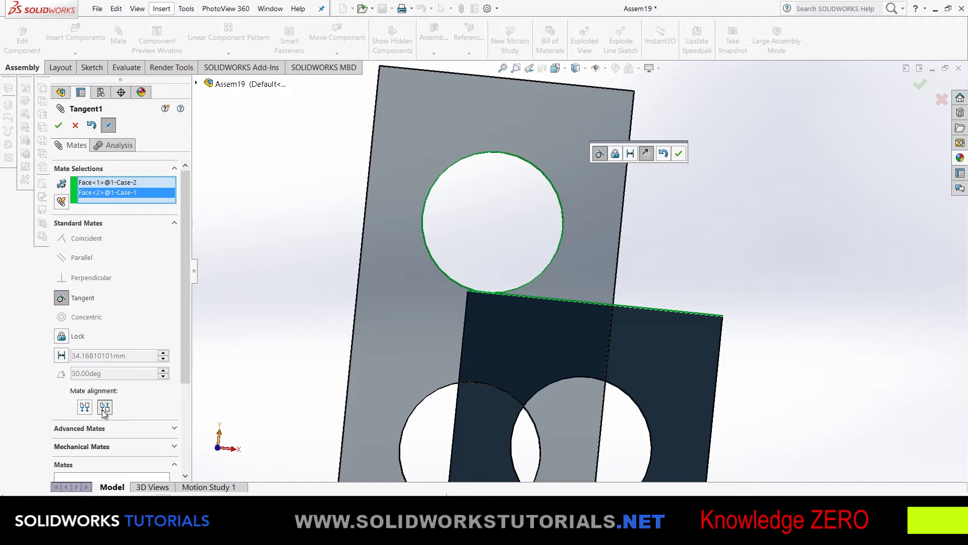
Step: Compare the aligned and anti-aligned options of the tangent mate, ending on anti-aligned, and leave the mate command
left_click(84, 409)
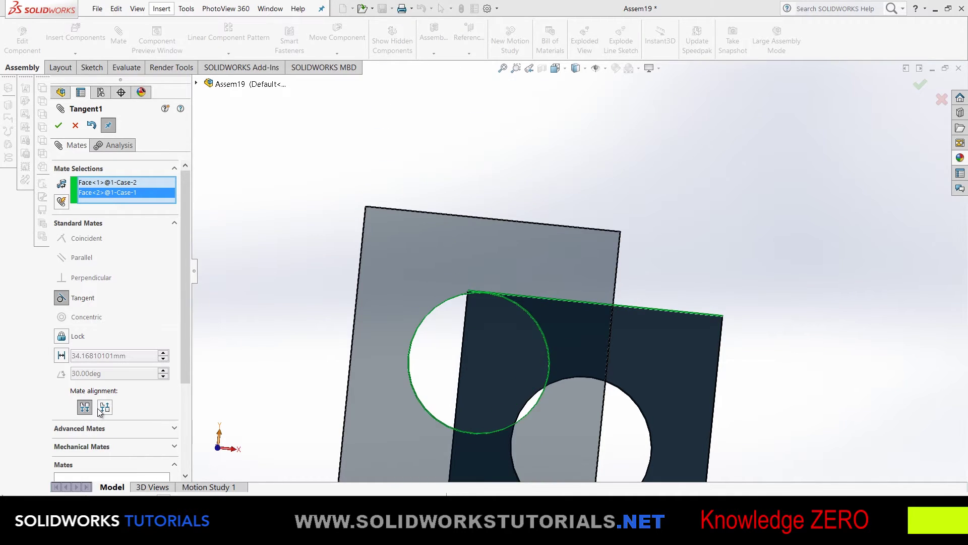
left_click(105, 408)
left_click(89, 409)
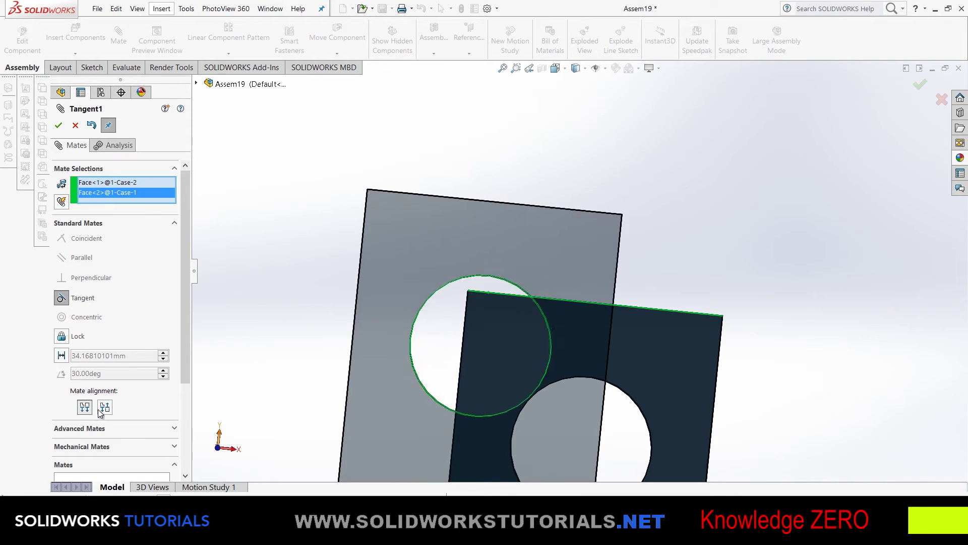
left_click(104, 407)
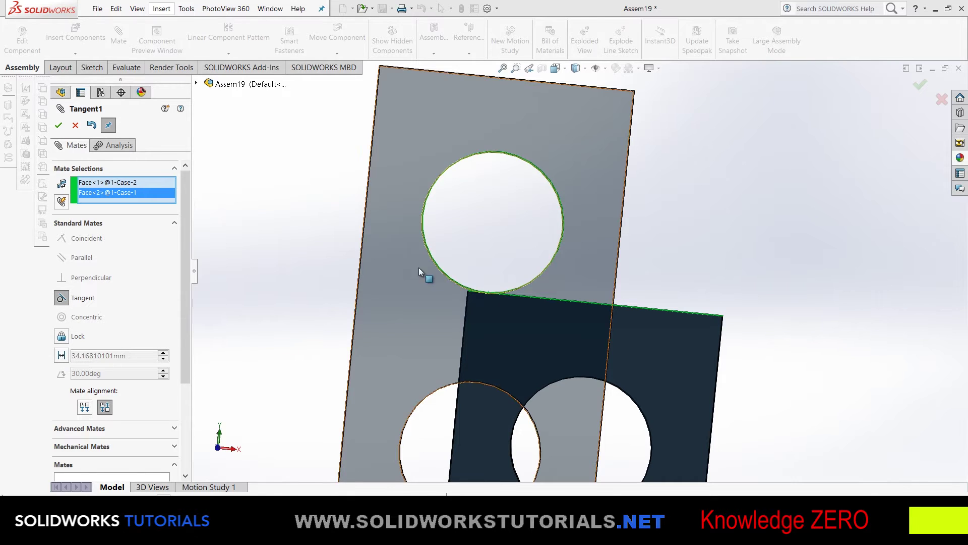
key("z")
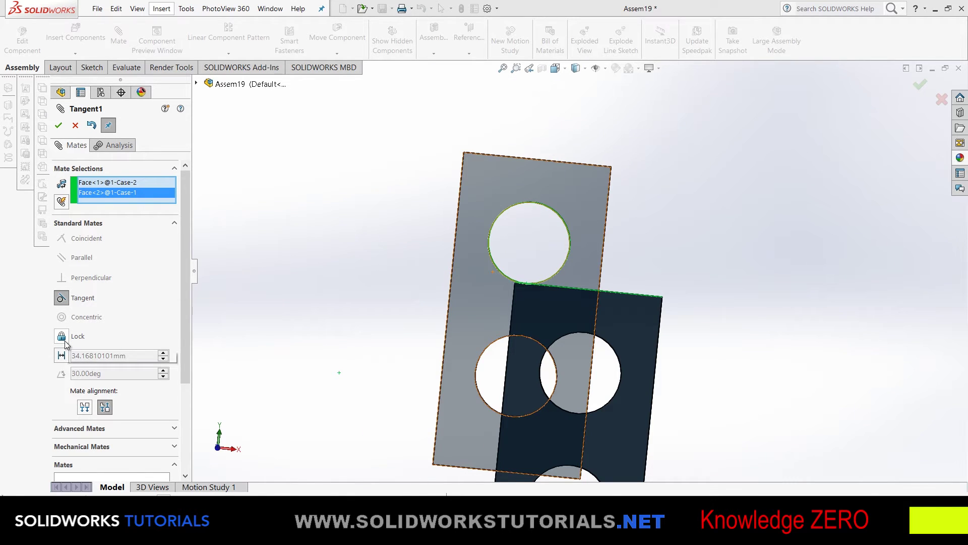
middle_click_drag(403, 302, 572, 301)
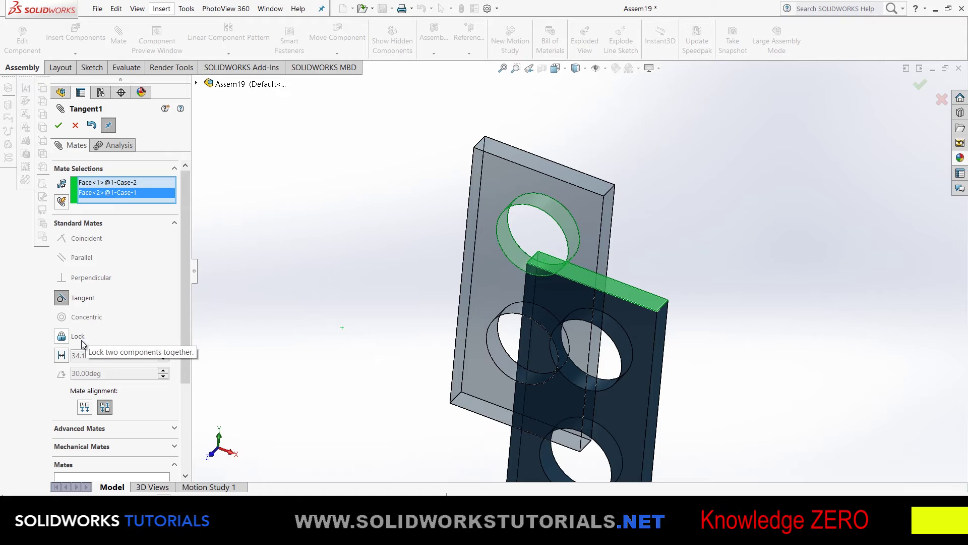
left_click(58, 126)
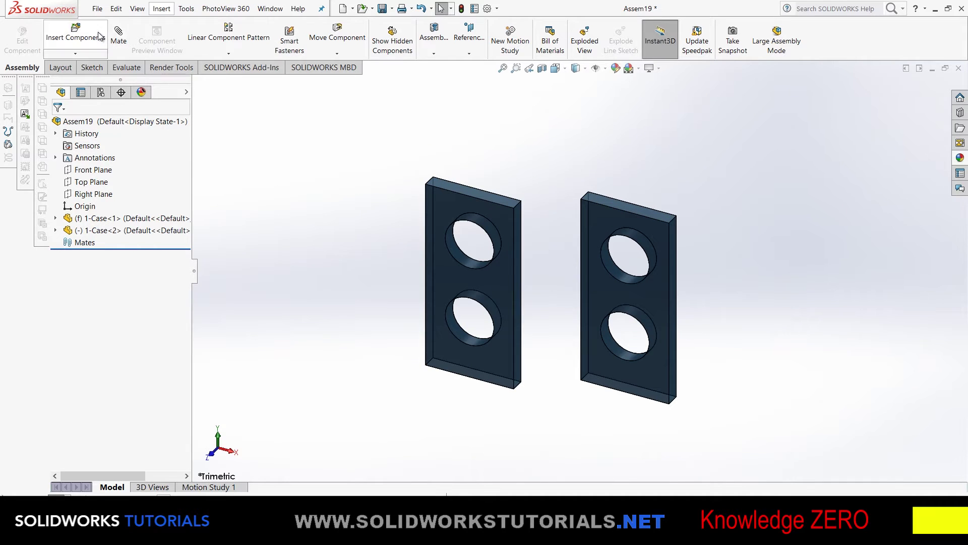
Step: Start a mate between the front faces of both cases and preview the Coincident, Parallel and Perpendicular types
left_click(119, 35)
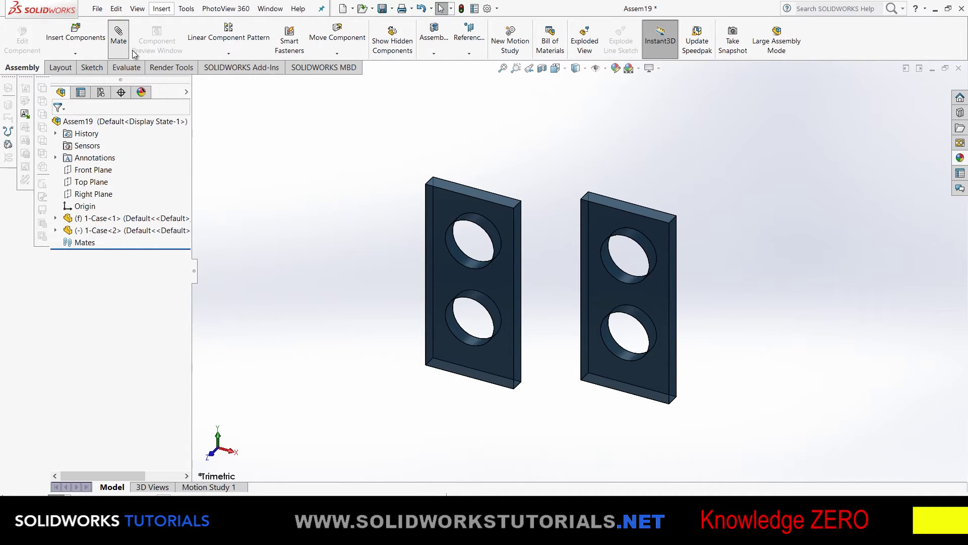
left_click(494, 286)
left_click(631, 293)
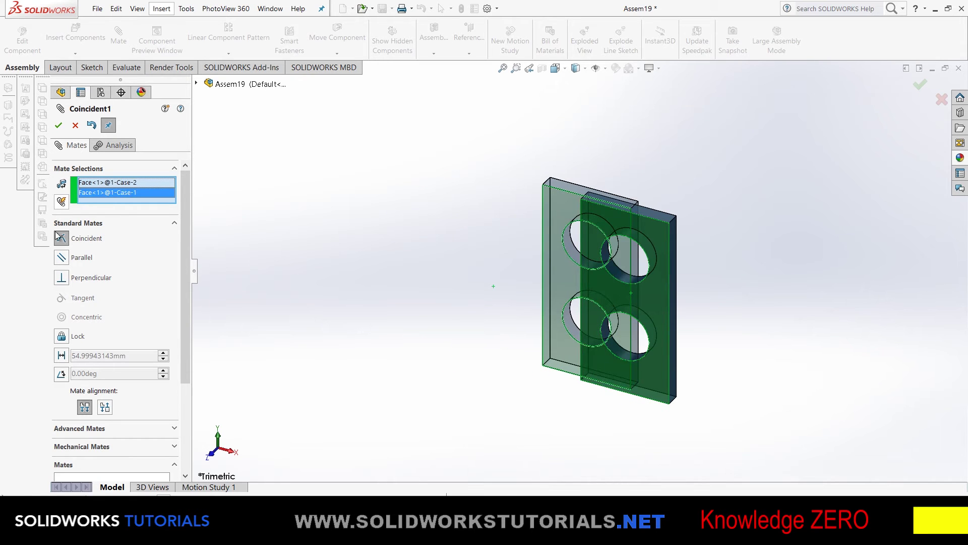
scroll(528, 274, "down", 3)
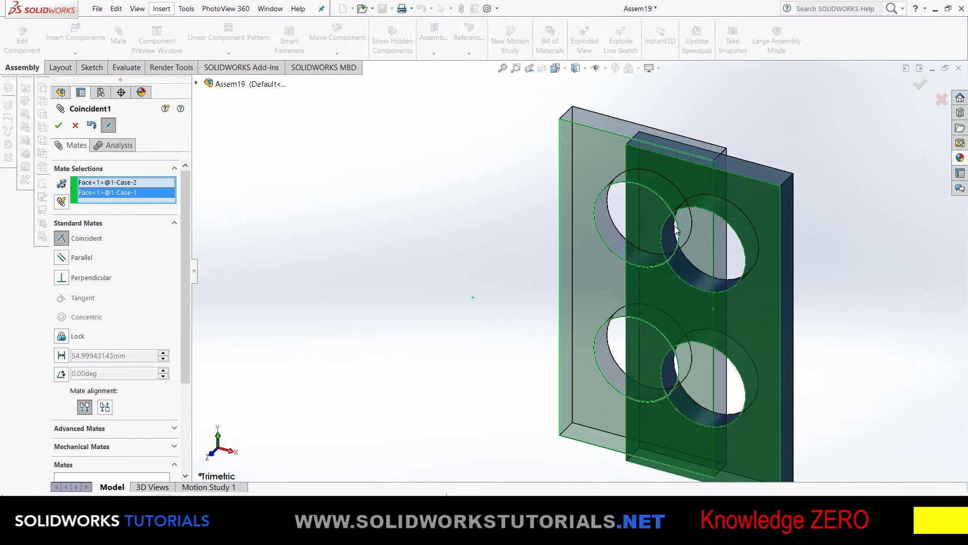
left_click(61, 258)
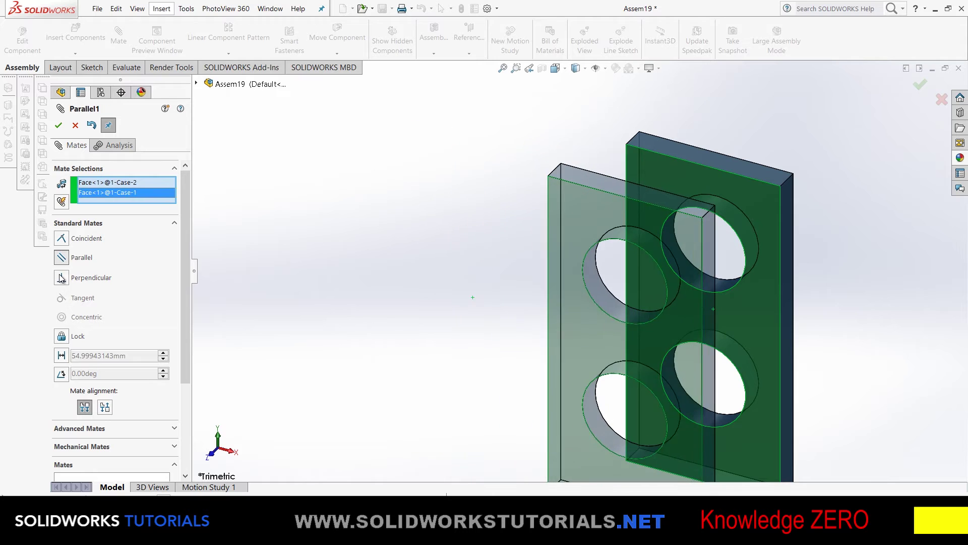
left_click(61, 278)
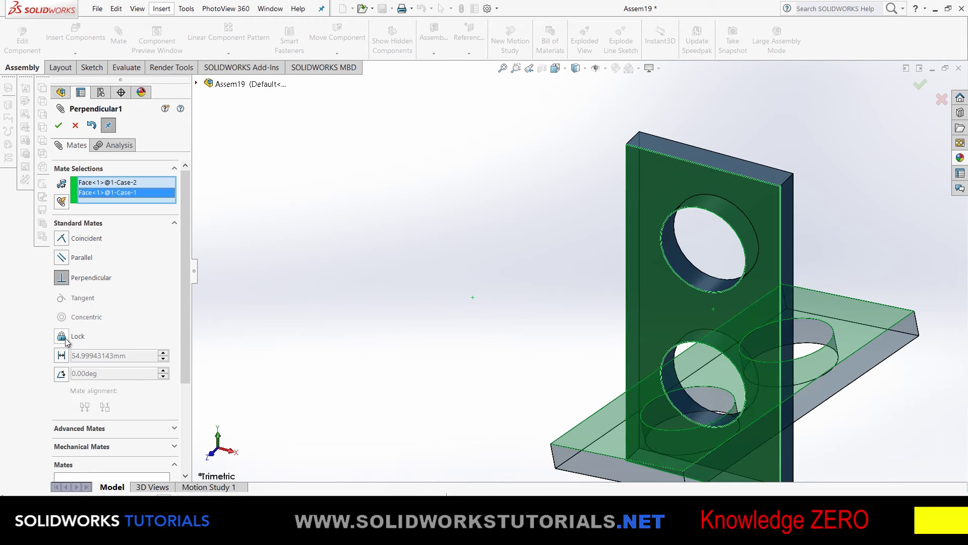
Step: Try a distance mate at 64.99943143 mm, followed by an angle mate at 1°, between the two front faces, then return the angle to 0°
left_click(61, 356)
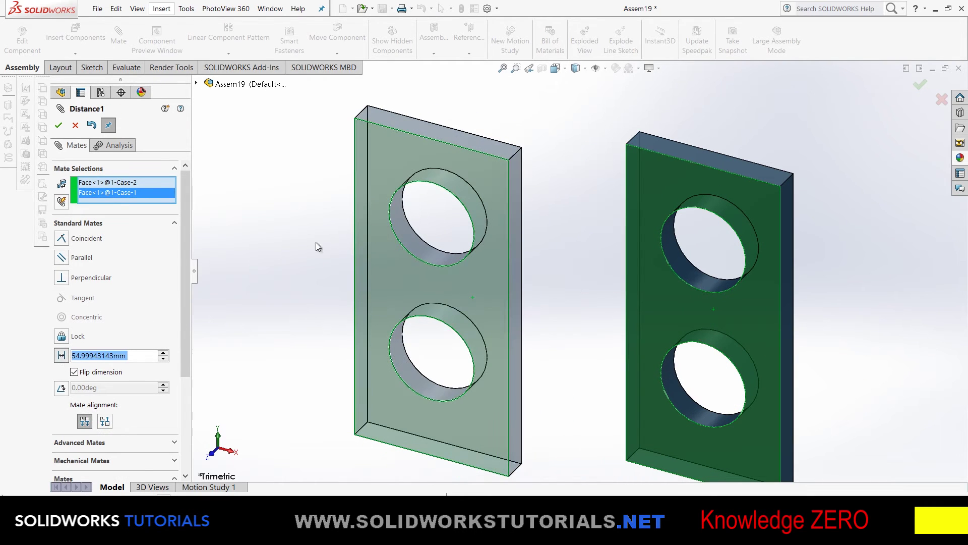
middle_click_drag(685, 148, 301, 317)
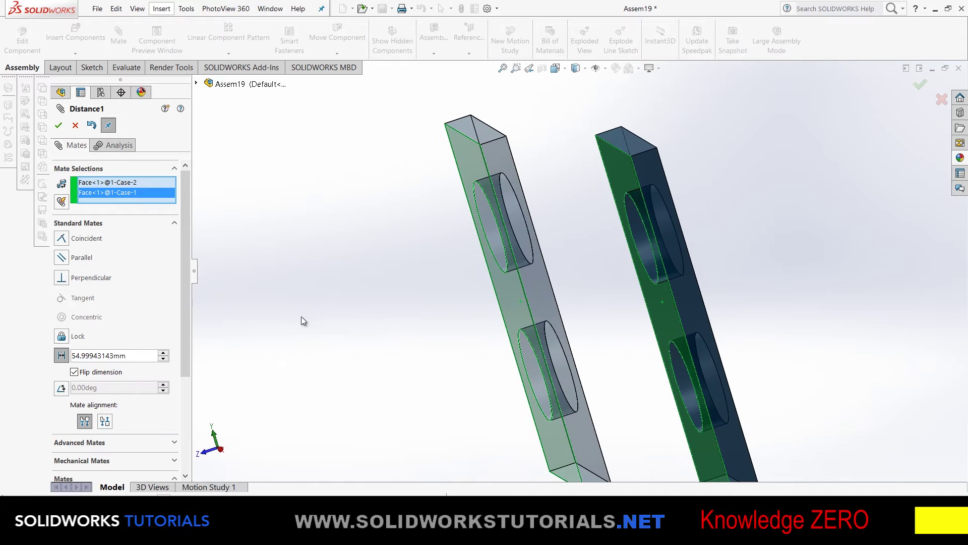
left_click(163, 353)
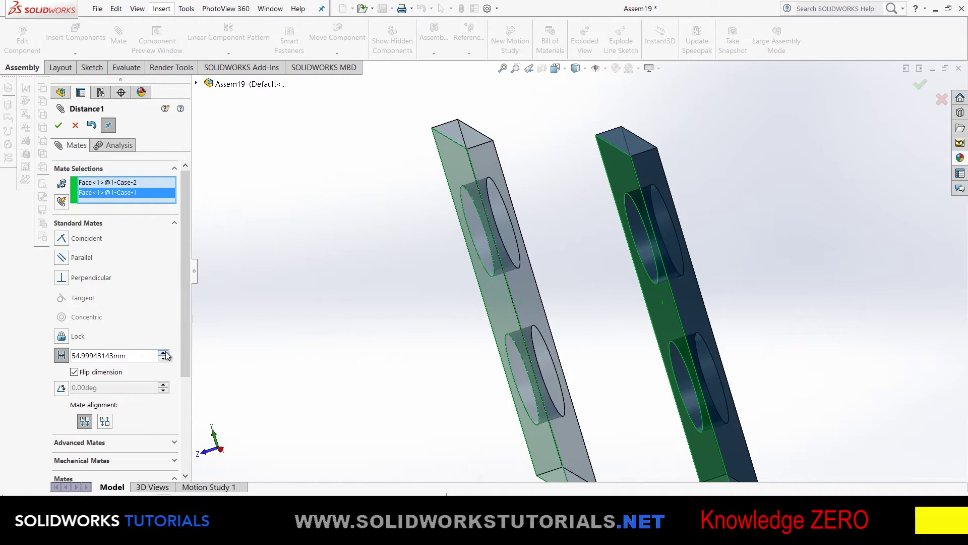
left_click(61, 391)
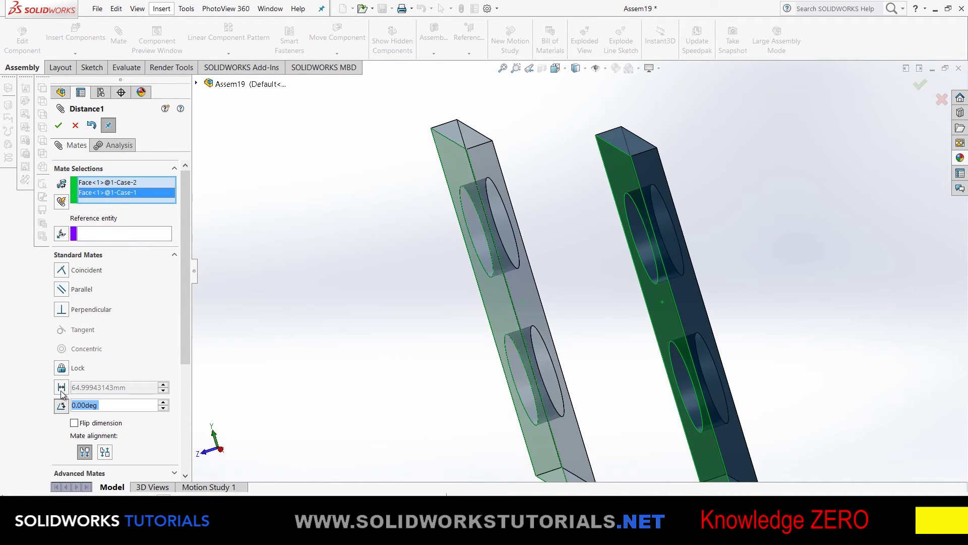
left_click(163, 403)
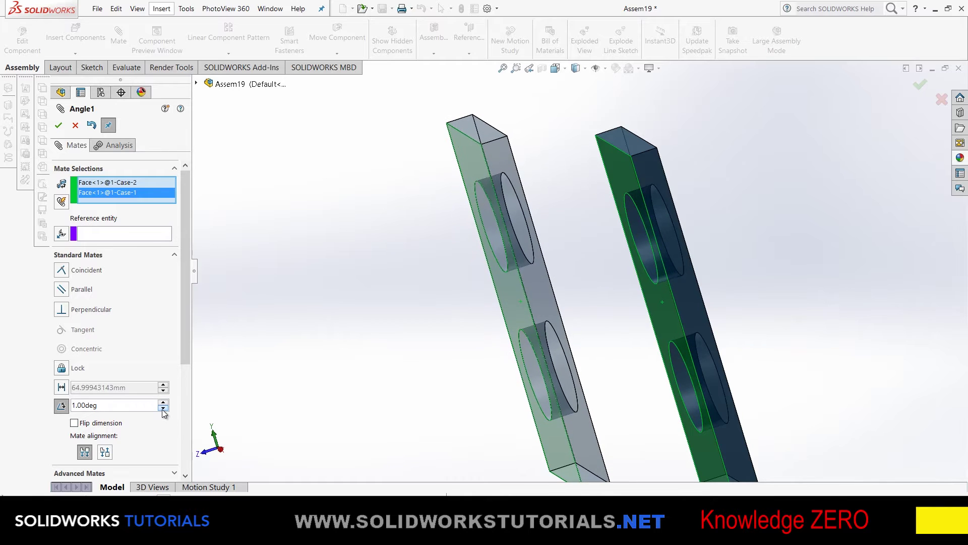
left_click(162, 409)
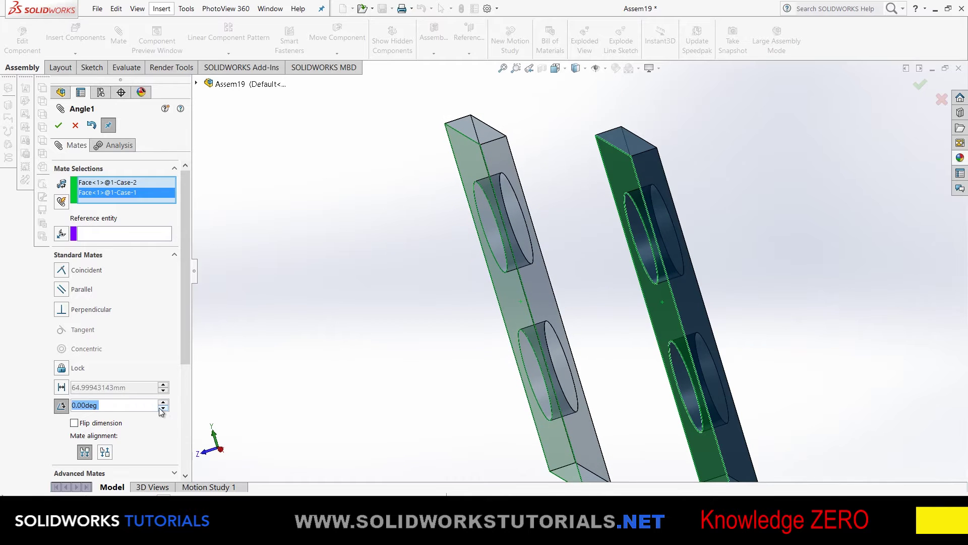
Step: Apply a coincident mate between the front faces of the two cases and leave the mate command
left_click(62, 269)
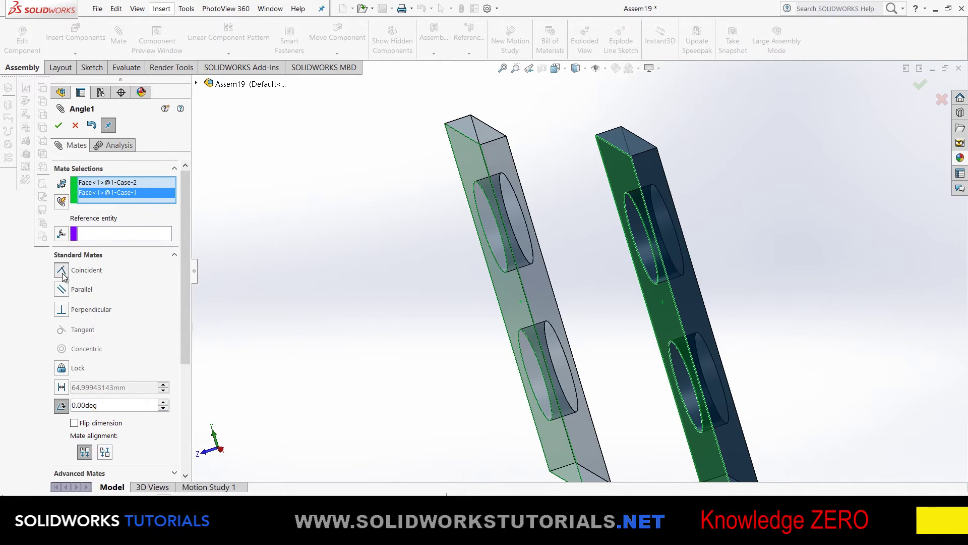
left_click(59, 125)
left_click(59, 125)
Step: Move the copied case across the original to test the coincident mate, and inspect both plates from an oblique angle
middle_click_drag(735, 199, 571, 277)
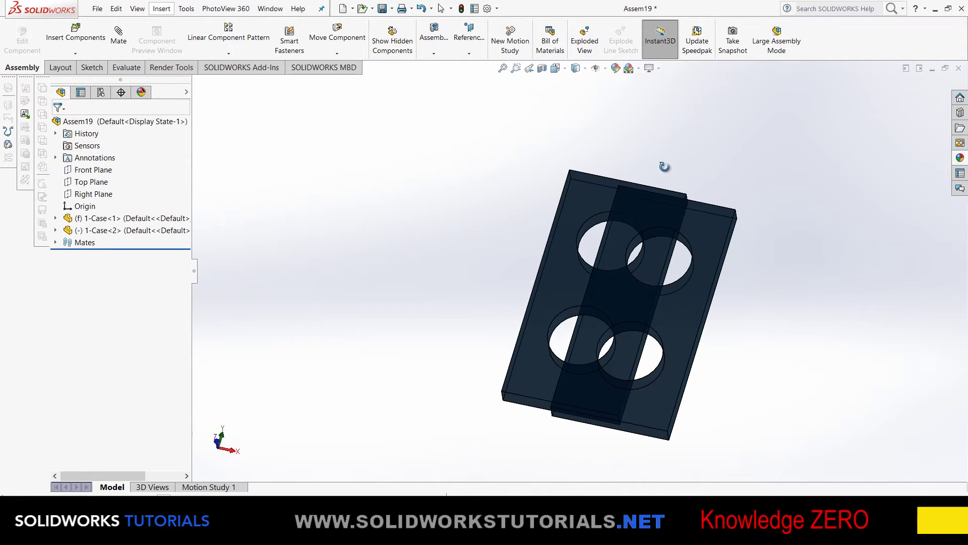
left_click_drag(571, 279, 509, 320)
left_click(378, 277)
middle_click_drag(378, 278, 548, 364)
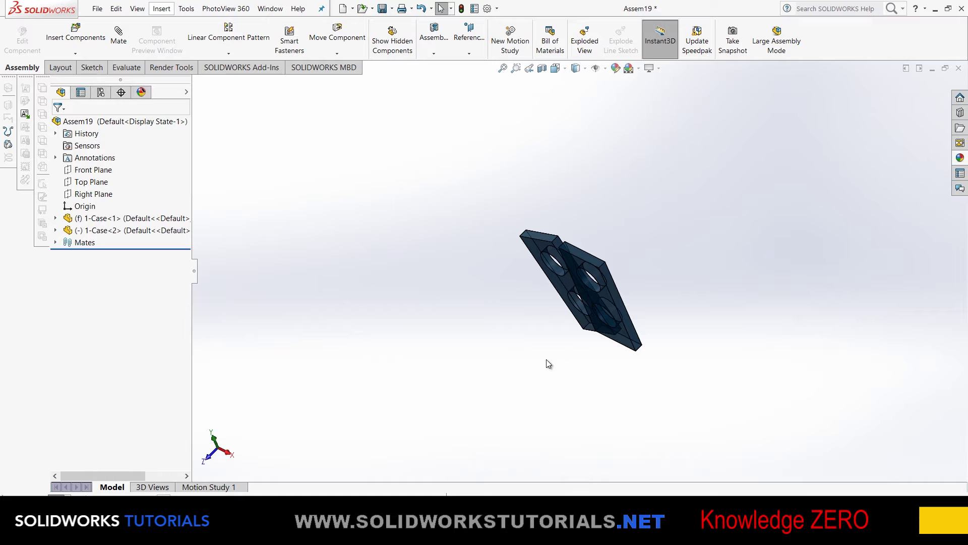
scroll(641, 274, "down", 2)
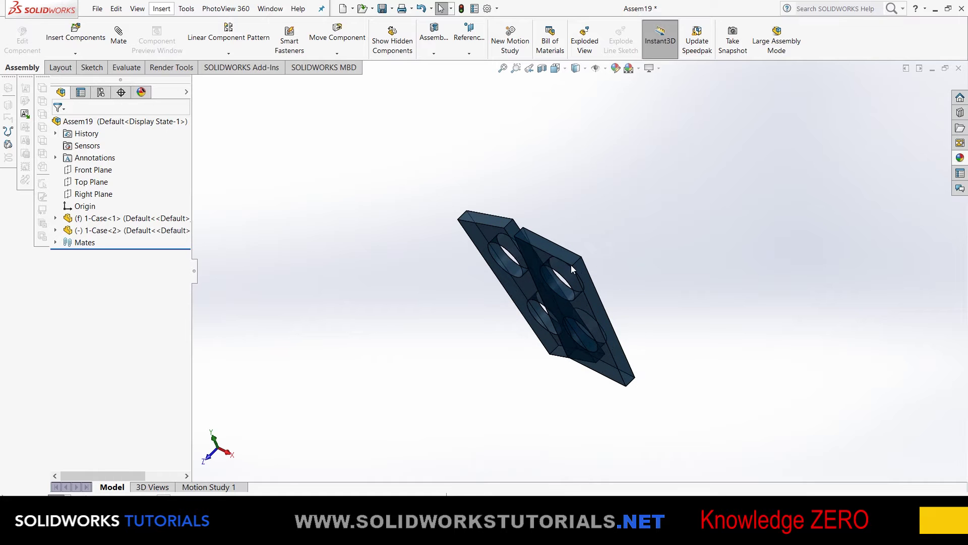
Step: Insert the 4-Main shaft part at the assembly origin with graphics preview enabled
left_click(80, 35)
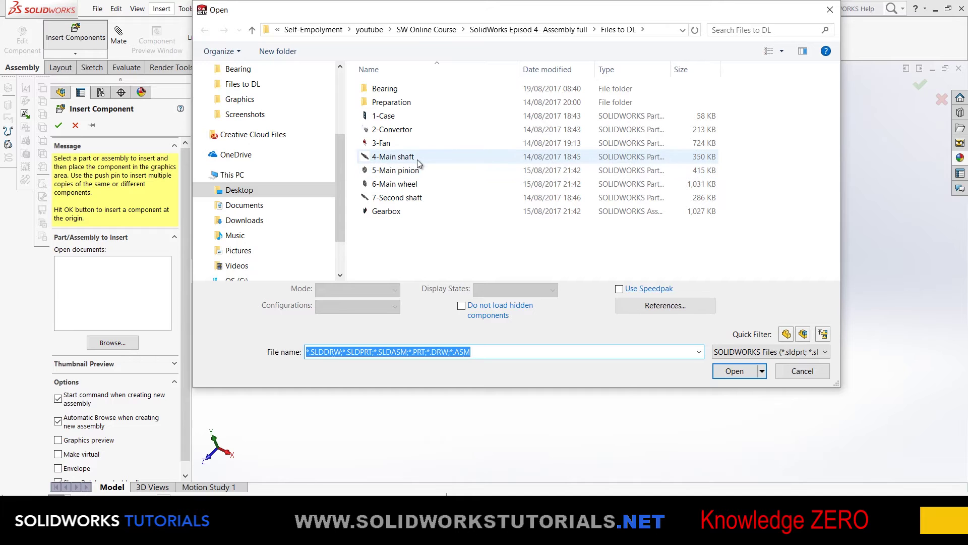
double_click(416, 160)
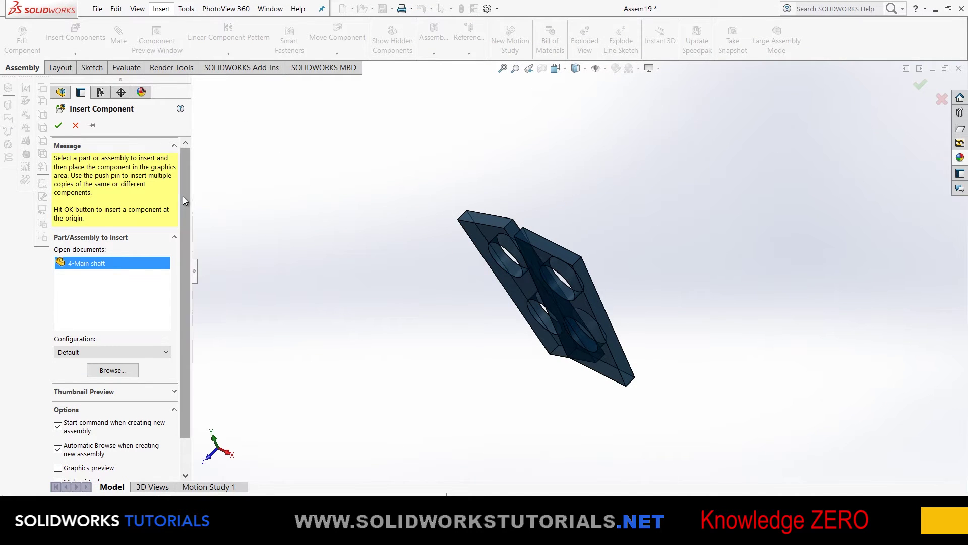
left_click_drag(184, 225, 182, 295)
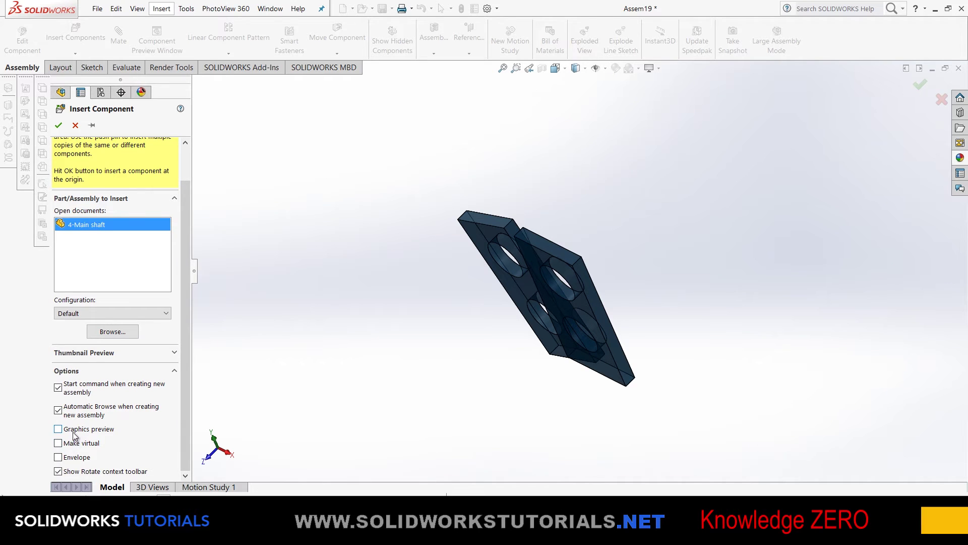
left_click(58, 125)
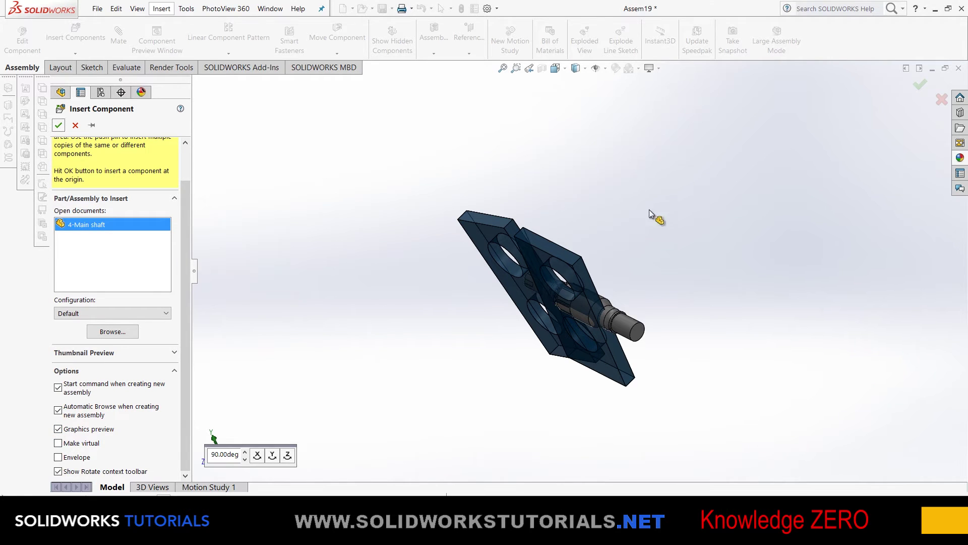
Step: Try to move the main shaft out of the case plates
scroll(615, 328, "down", 5)
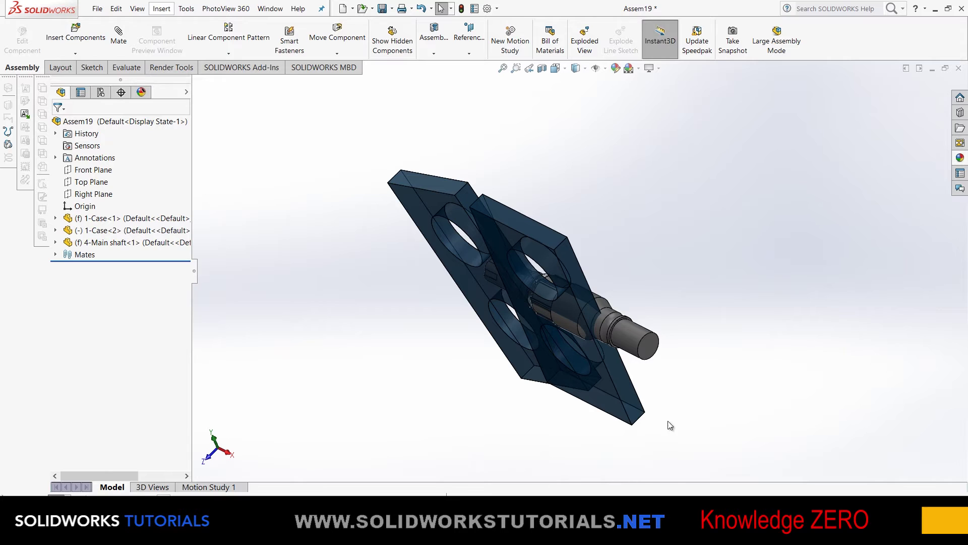
left_click_drag(595, 316, 670, 241)
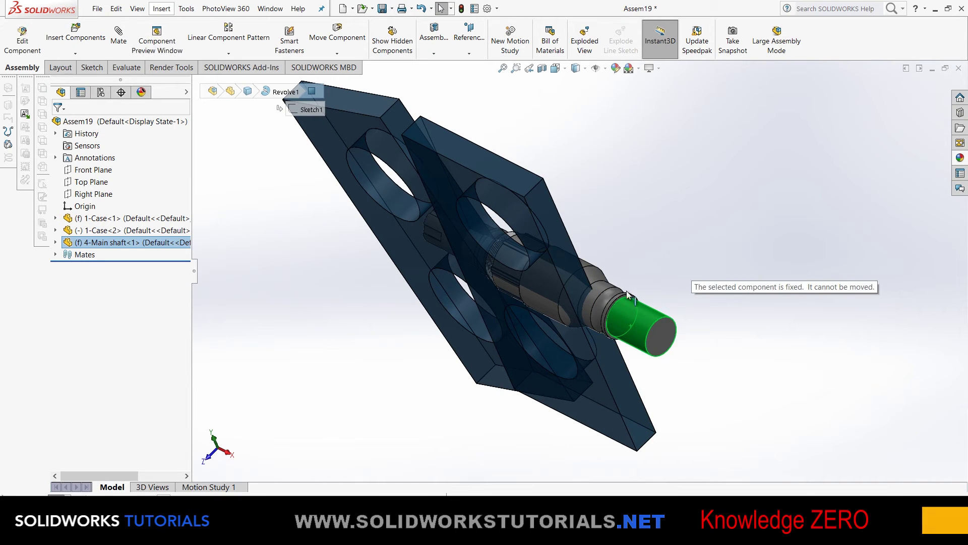
middle_click_drag(641, 362, 573, 253)
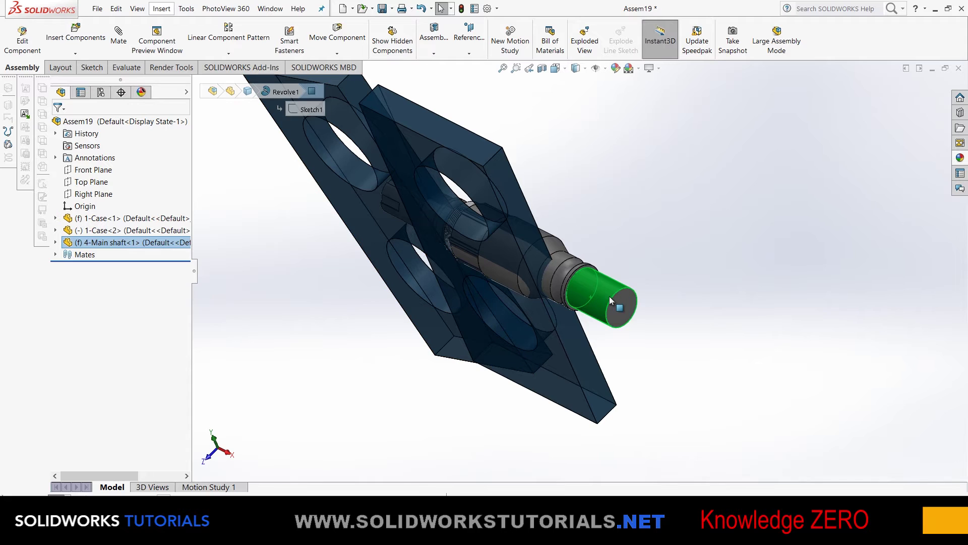
scroll(610, 296, "up", 2)
scroll(431, 290, "down", 2)
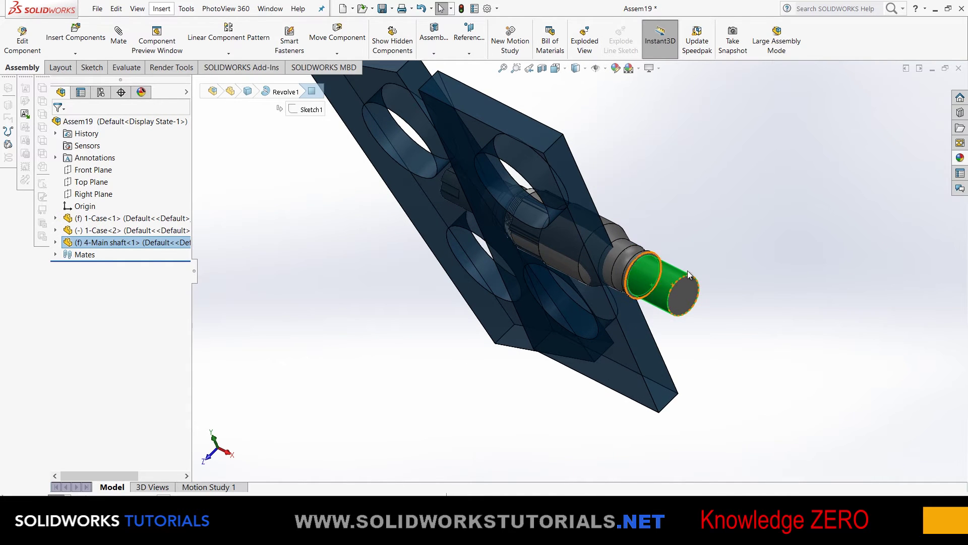
Step: Float the main shaft and move it clear of the two cases
right_click(665, 274)
left_click(713, 316)
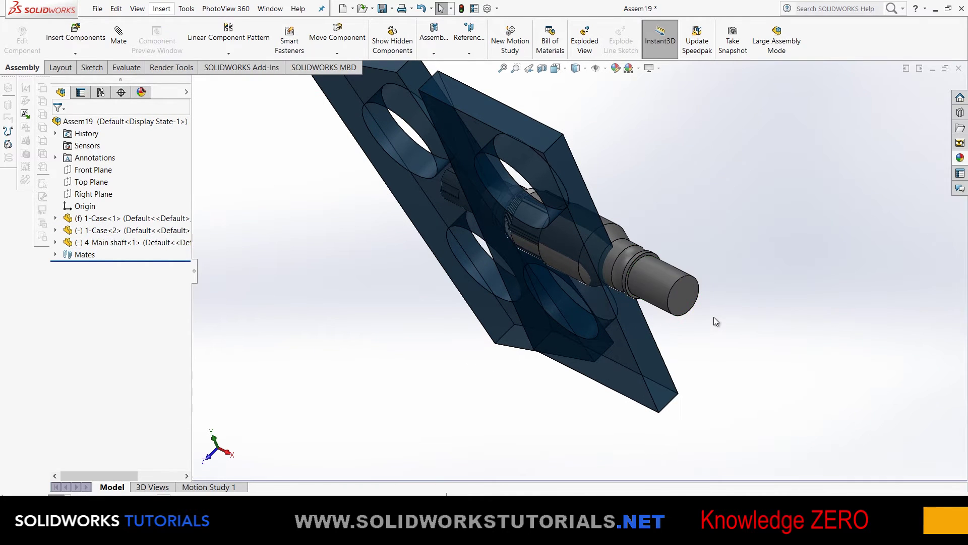
left_click_drag(662, 277, 726, 134)
scroll(652, 212, "up", 2)
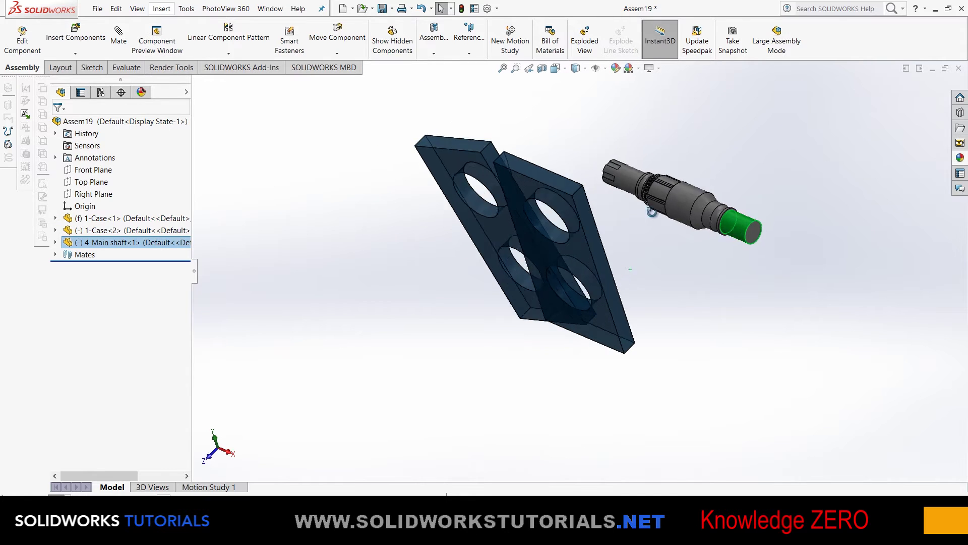
Step: Move and rotate the floating main shaft so its splined end reaches the original case, and clear the selection
middle_click_drag(652, 212, 666, 256)
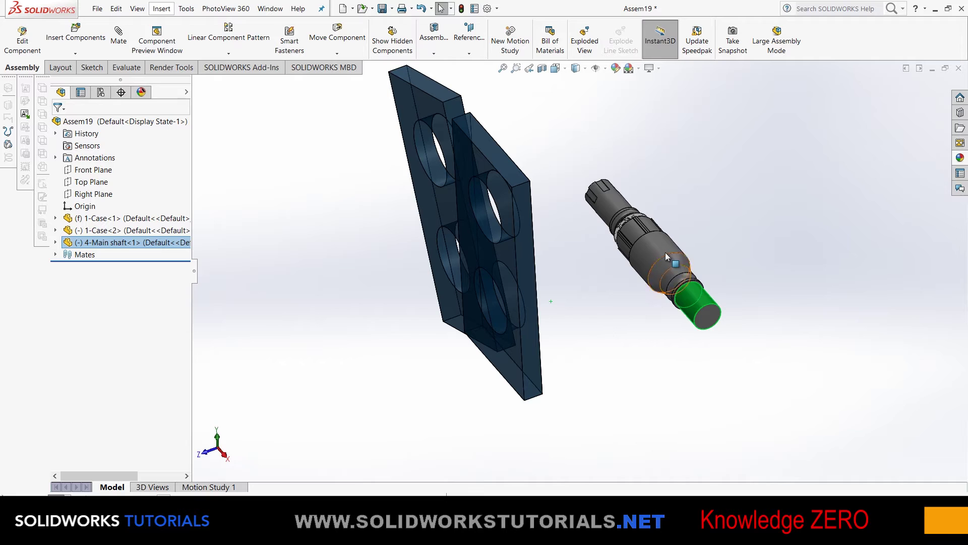
left_click(651, 254)
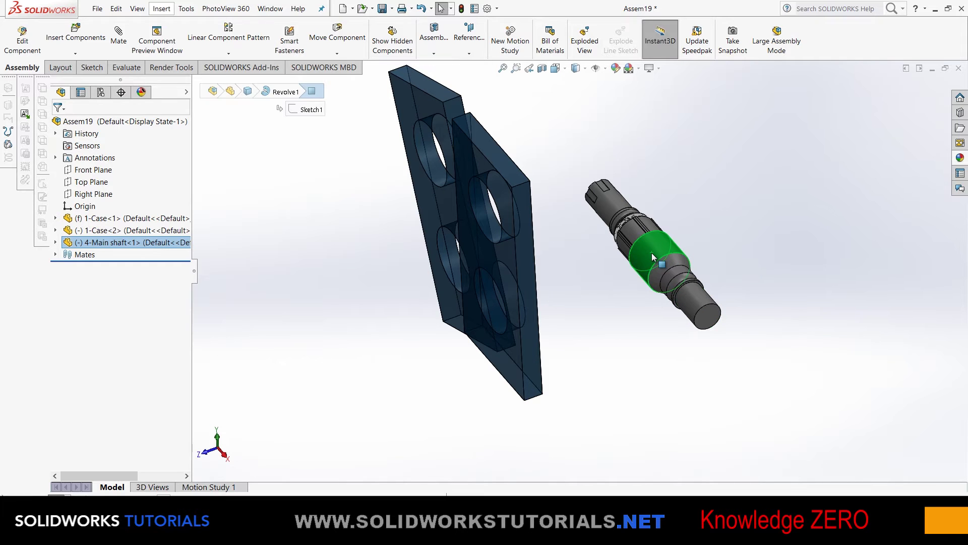
left_click_drag(646, 252, 654, 220)
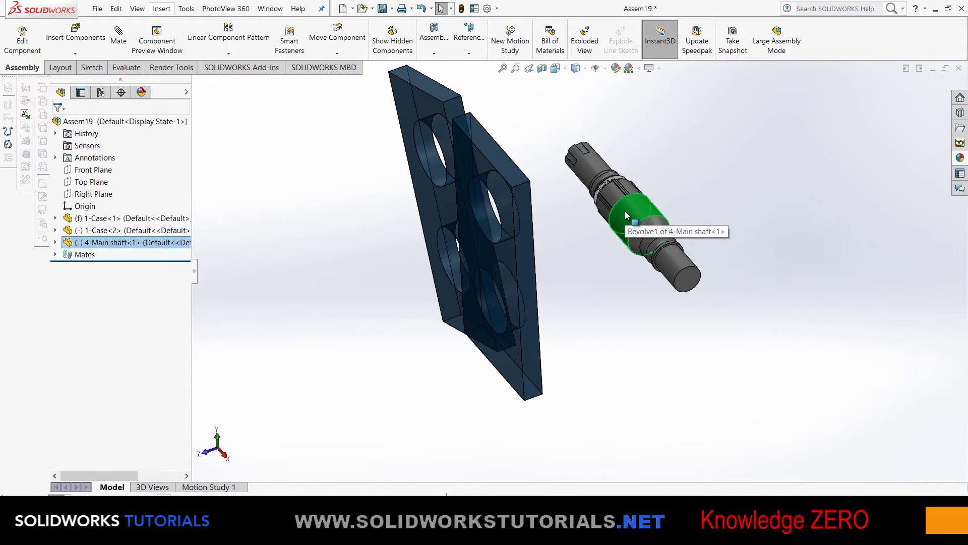
right_click_drag(625, 211, 638, 155)
left_click_drag(650, 202, 654, 258)
key("Escape")
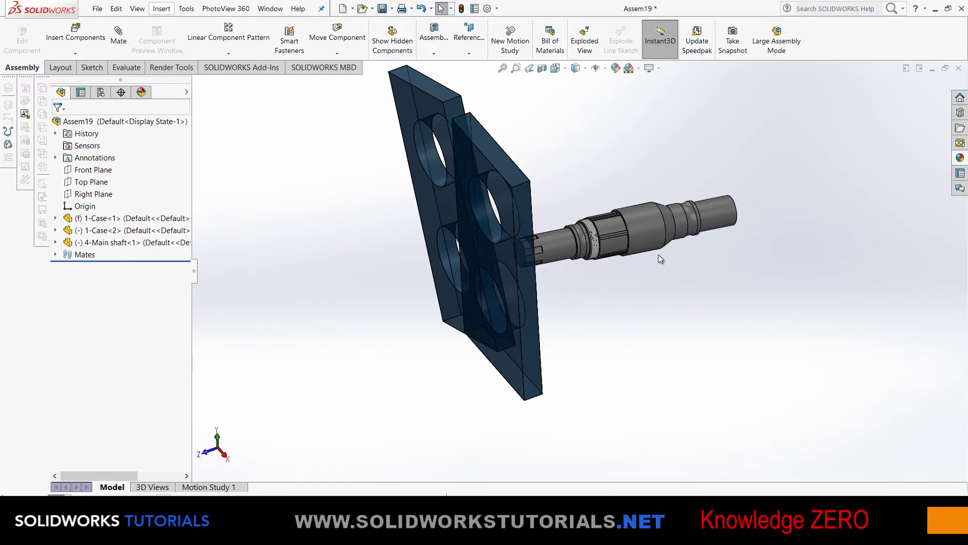
Step: Add a tangent mate between the main shaft's largest cylindrical face and the top face of the original case
left_click(643, 228)
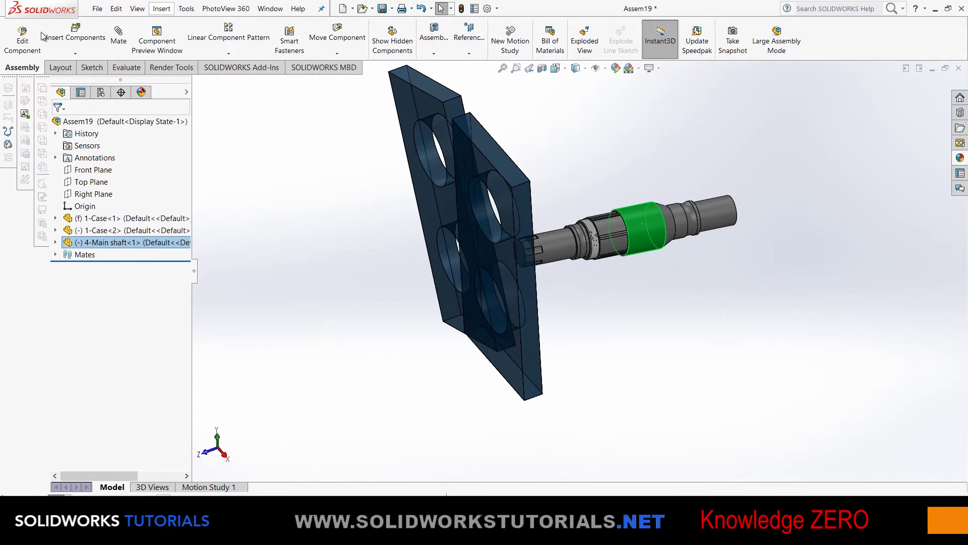
left_click(118, 36)
left_click(484, 148)
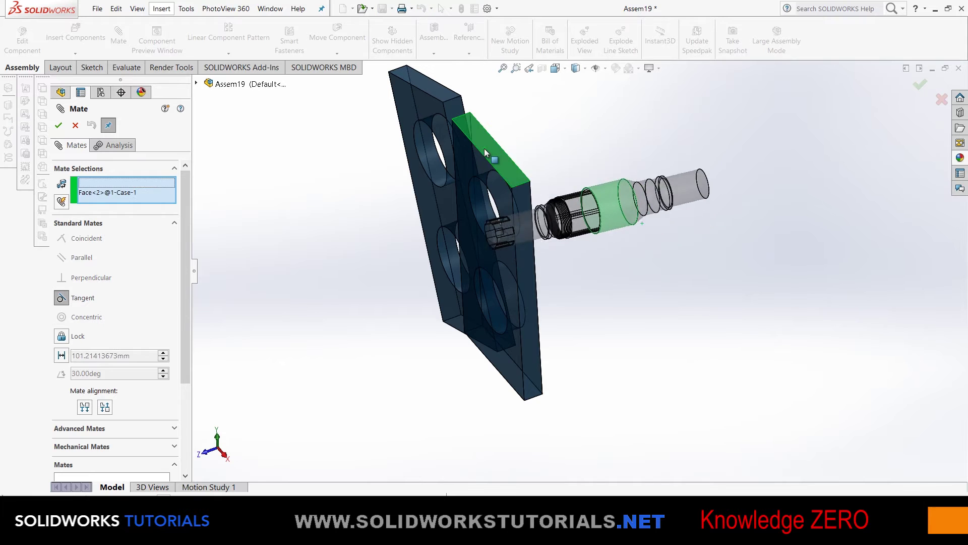
right_click(484, 148)
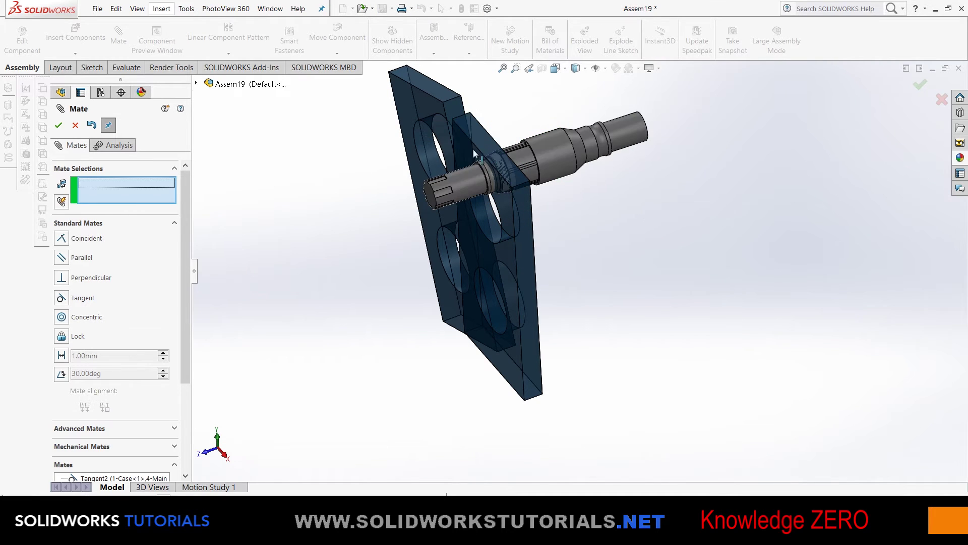
left_click(58, 123)
key("ctrl+1")
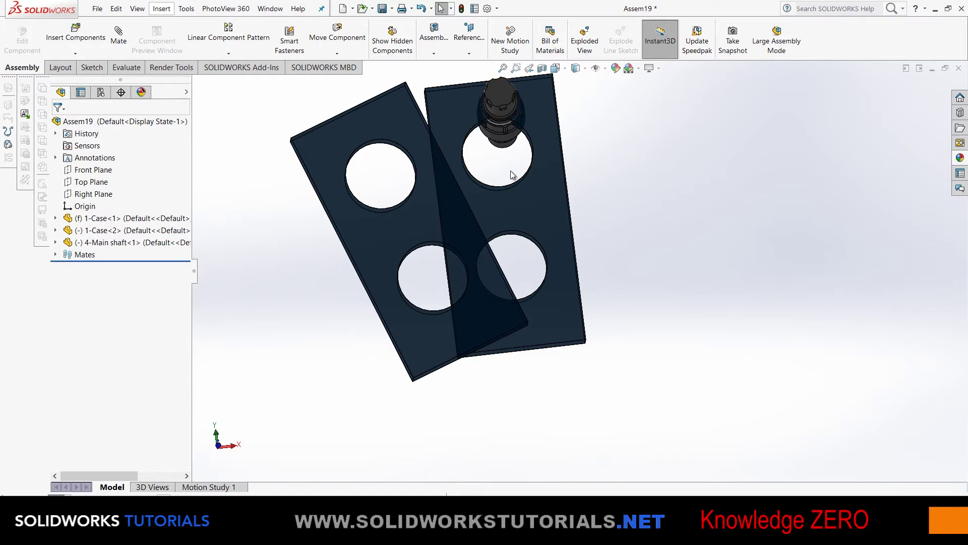
middle_click_drag(516, 175, 471, 212)
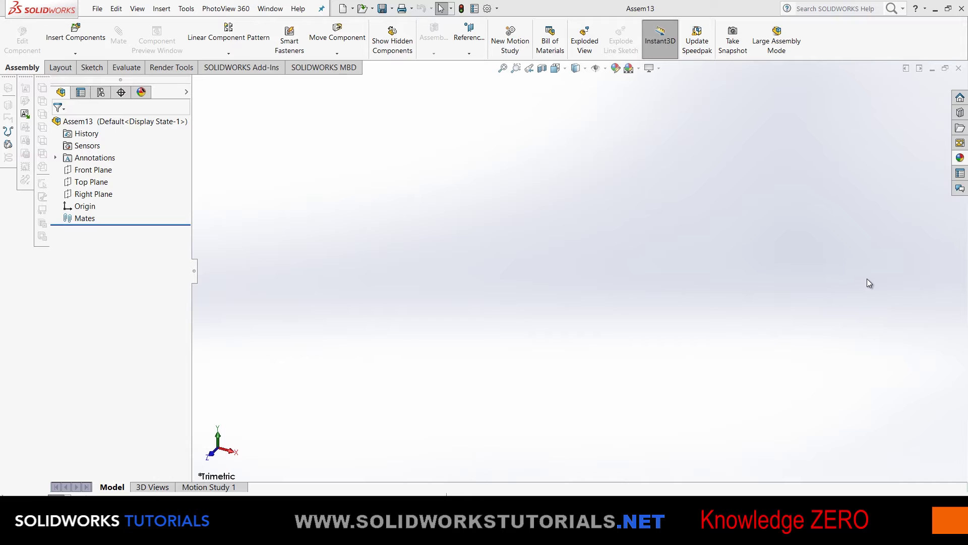
Step: Load 1-Ball, 3-Lower bearing and 4-Outer shell together from the Bearing folder for insertion into the empty assembly
left_click(75, 35)
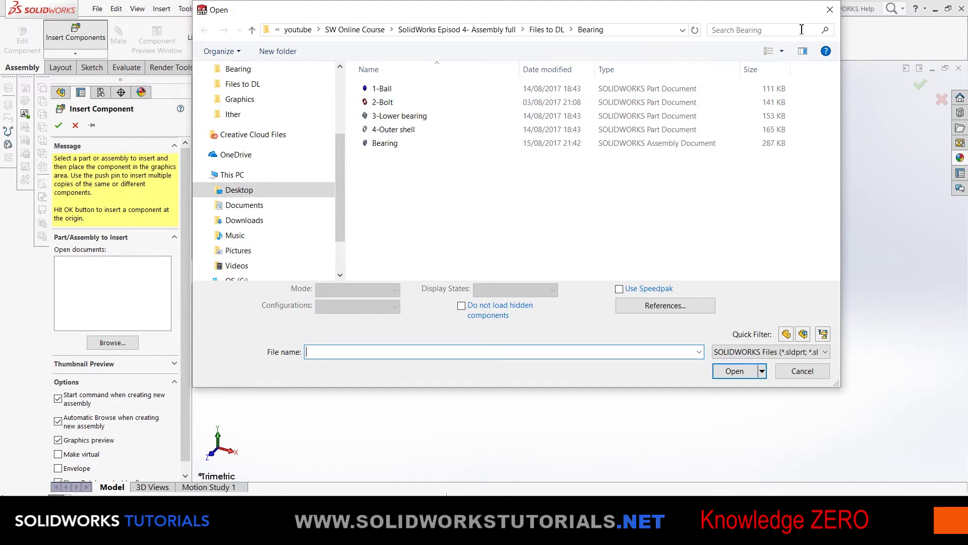
left_click(830, 10)
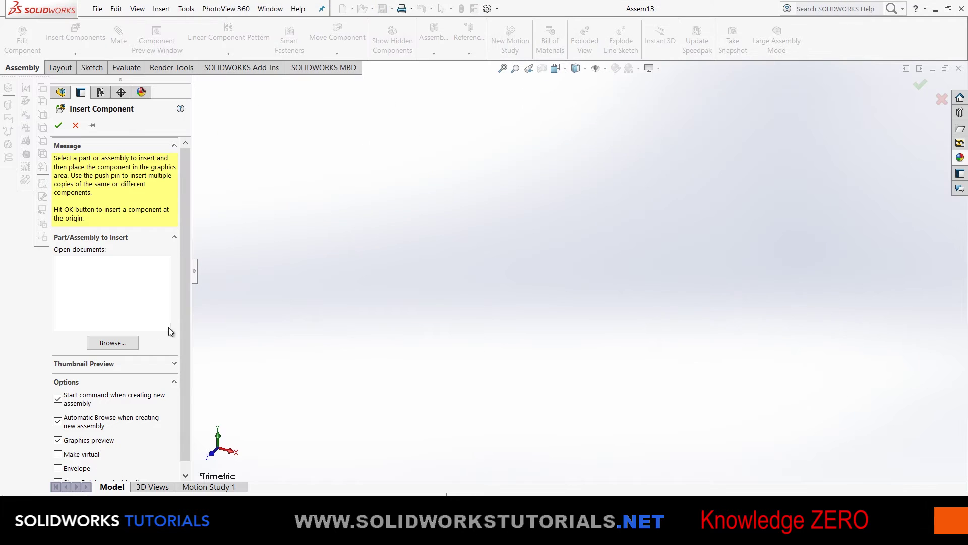
left_click(113, 343)
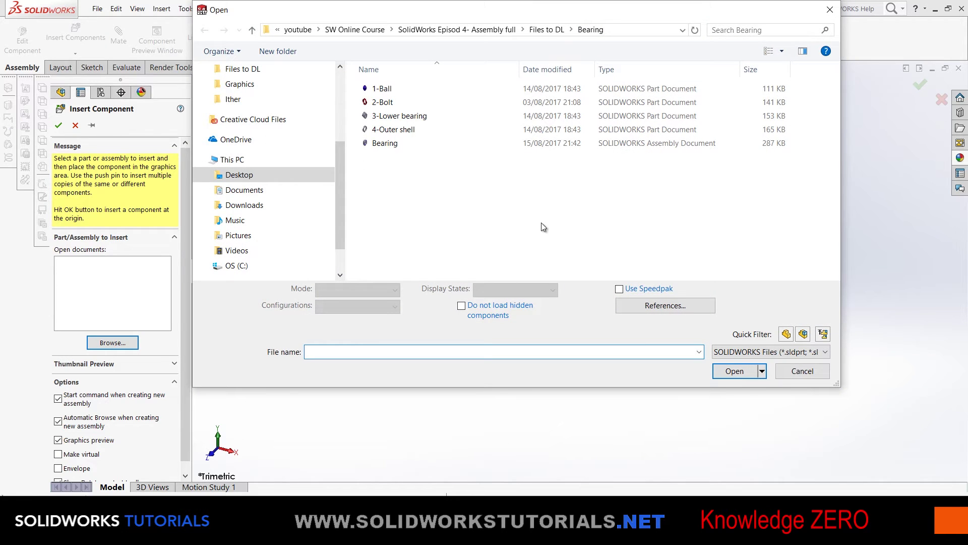
left_click(392, 89)
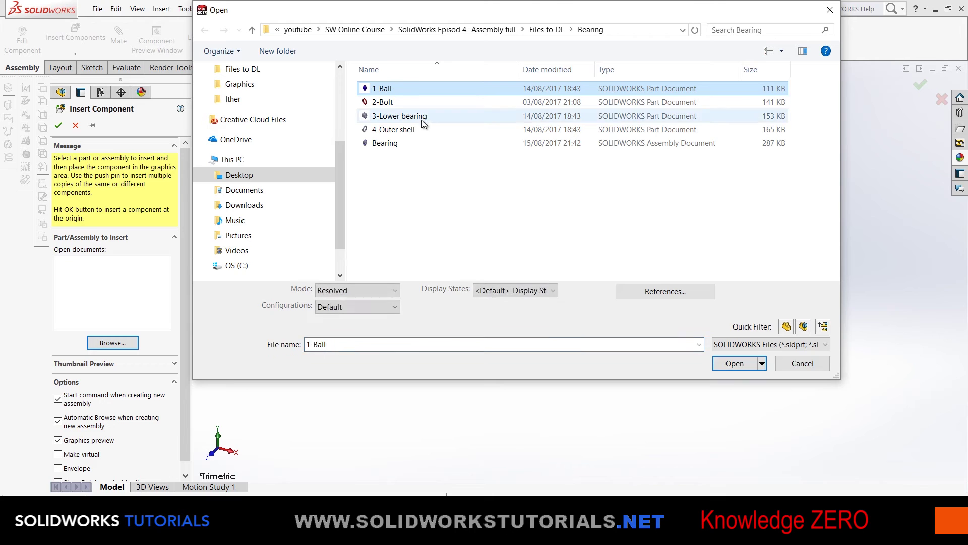
left_click(419, 116, "ctrl")
left_click(410, 130, "ctrl")
left_click(735, 371)
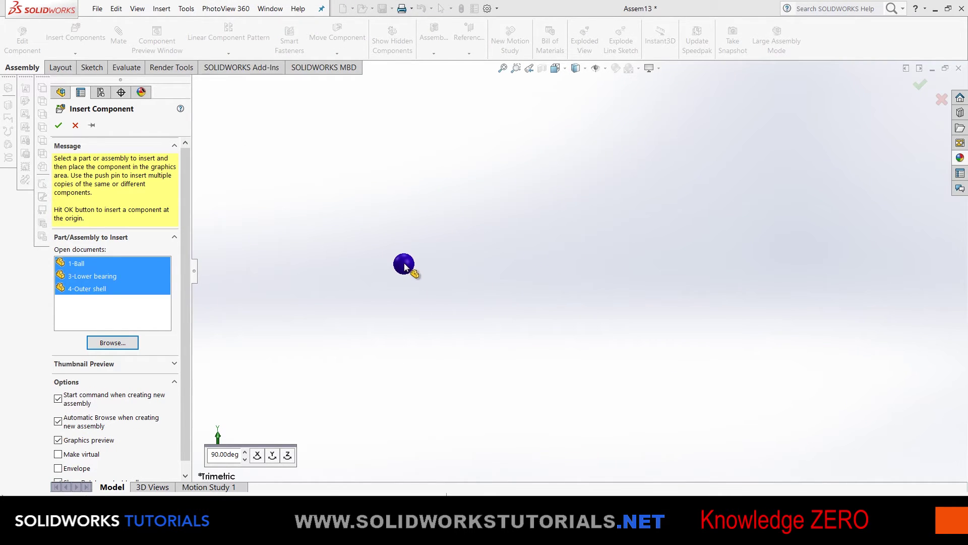
Step: Place the ball, the lower bearing and the outer shell apart from each other in the empty assembly
left_click(404, 265)
left_click(540, 123)
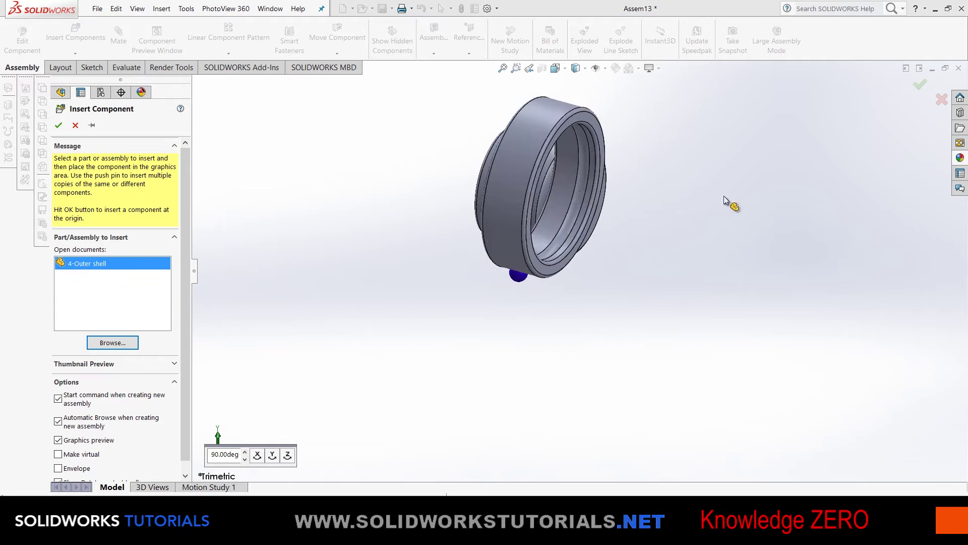
left_click(767, 241)
Step: Float the fixed ball, move it between the lower bearing and the outer shell, and clear the selection
mouse_move(567, 295)
middle_mouse_down()
mouse_move(791, 292)
mouse_move(499, 271)
mouse_move(419, 329)
mouse_move(642, 304)
mouse_move(568, 322)
mouse_move(575, 303)
middle_mouse_up()
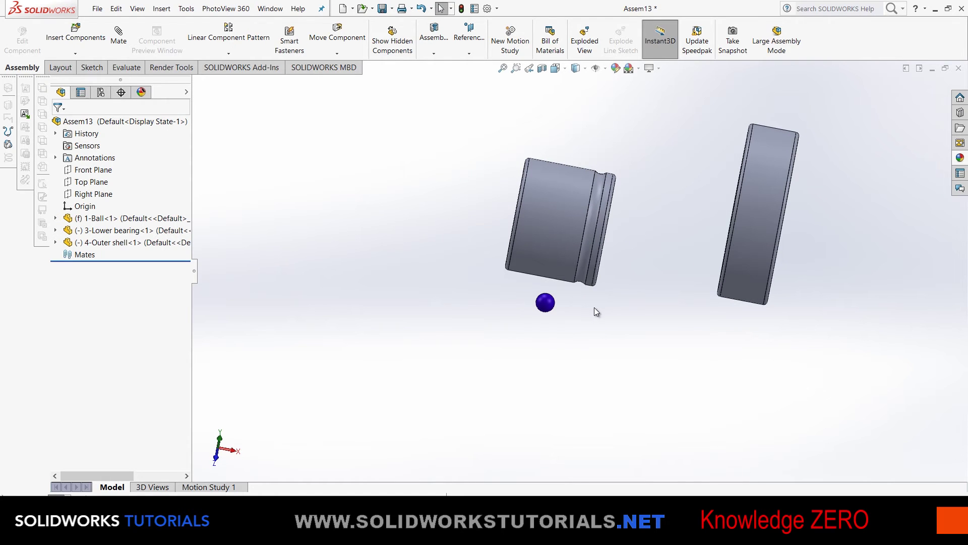
left_click_drag(549, 304, 561, 305)
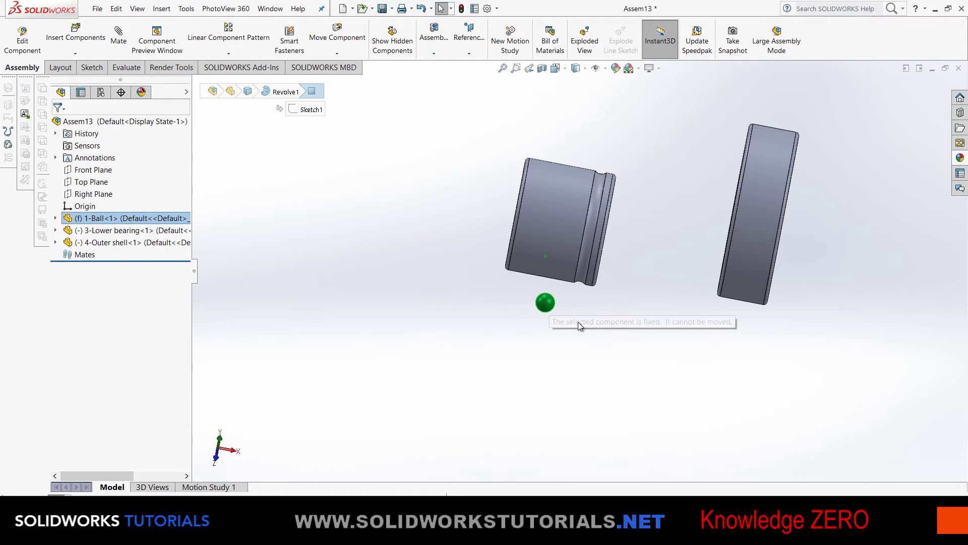
right_click(546, 304)
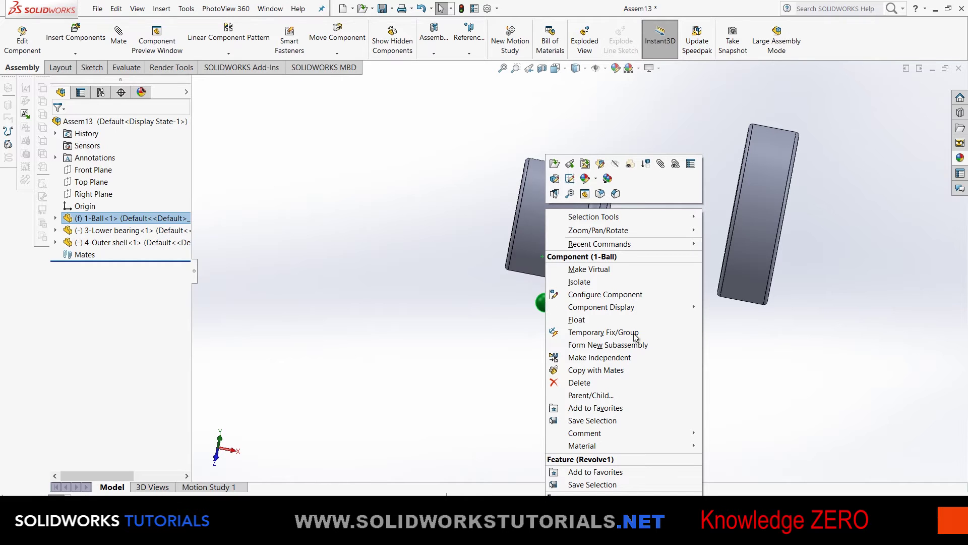
left_click(612, 320)
left_click_drag(543, 303, 632, 314)
key("Escape")
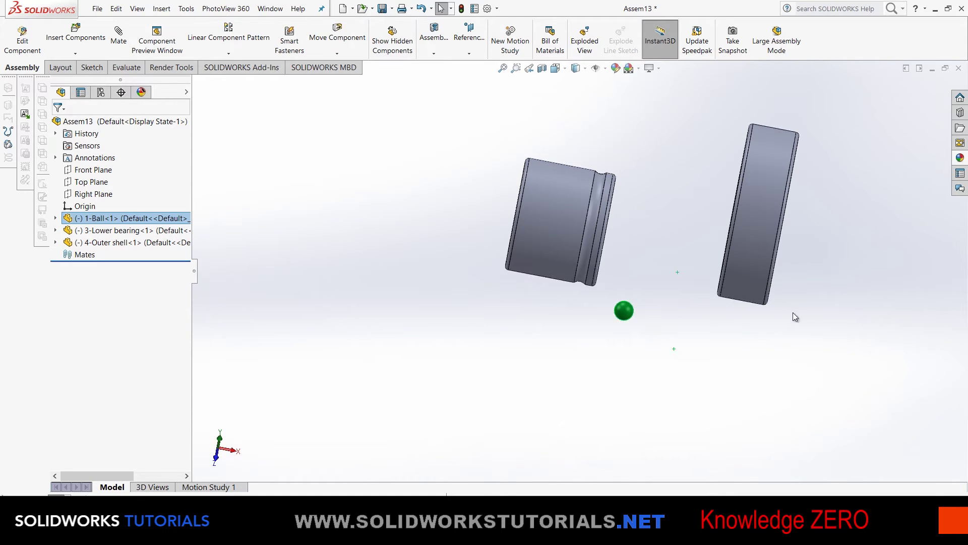
Step: Move the outer shell clear of the ball and the lower bearing
middle_click_drag(796, 316, 779, 267)
left_click(779, 265)
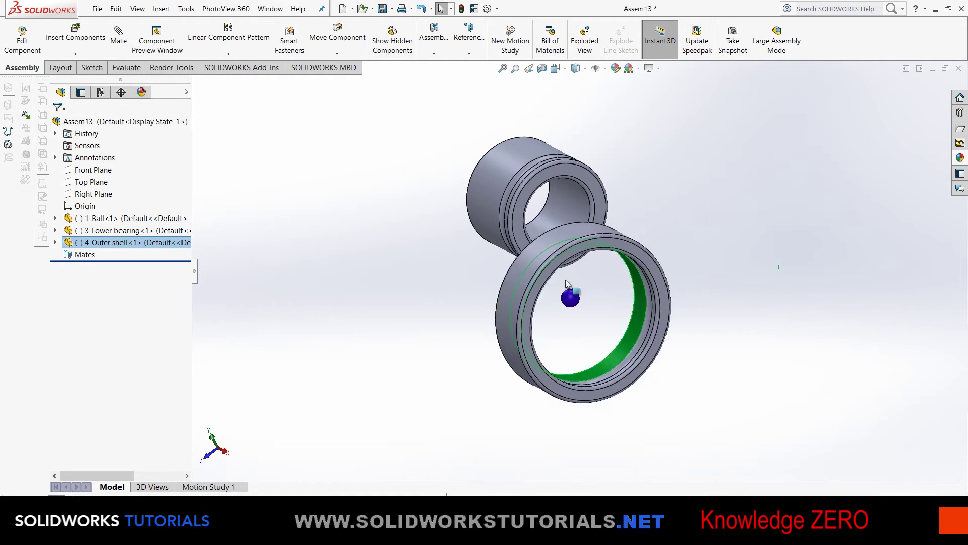
left_click_drag(565, 281, 828, 260)
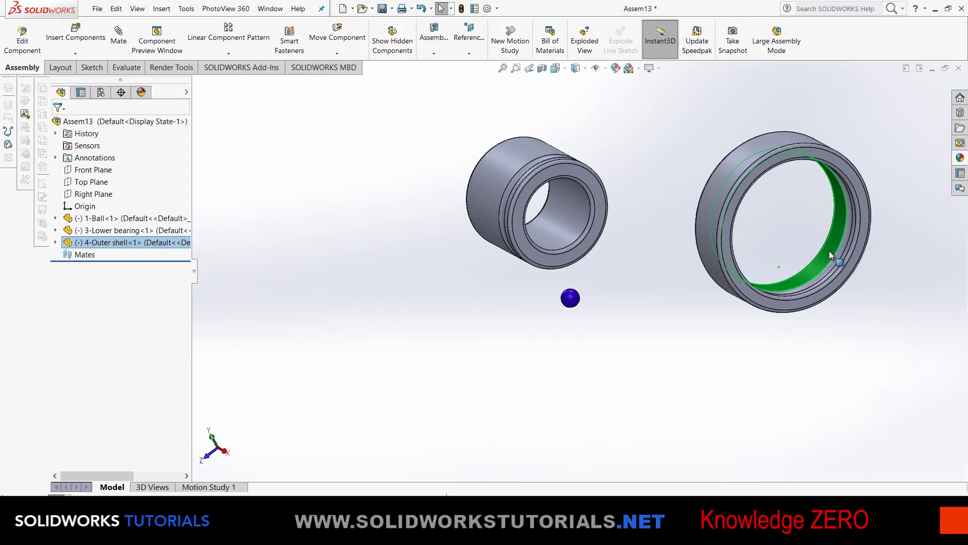
Step: Show the origins of the assembly and its components
left_click(606, 69)
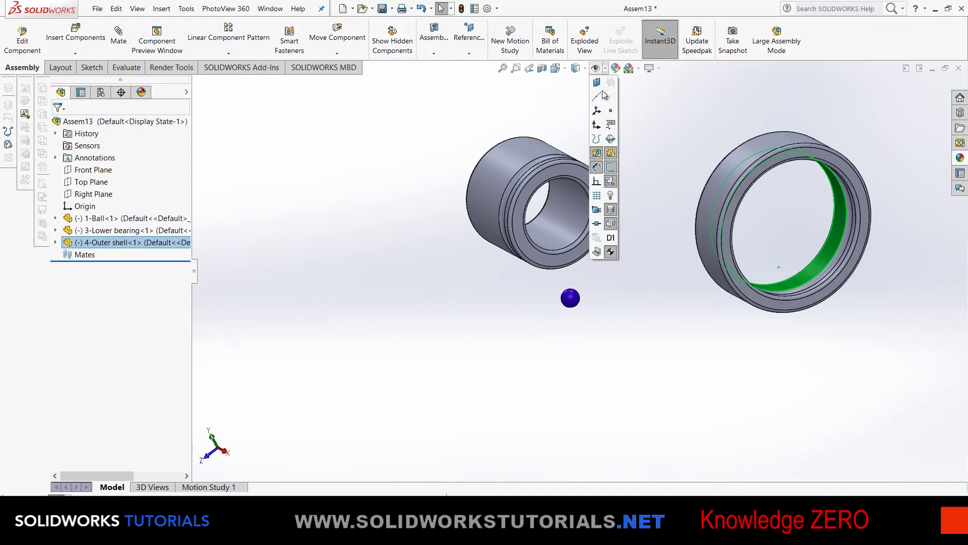
left_click(597, 126)
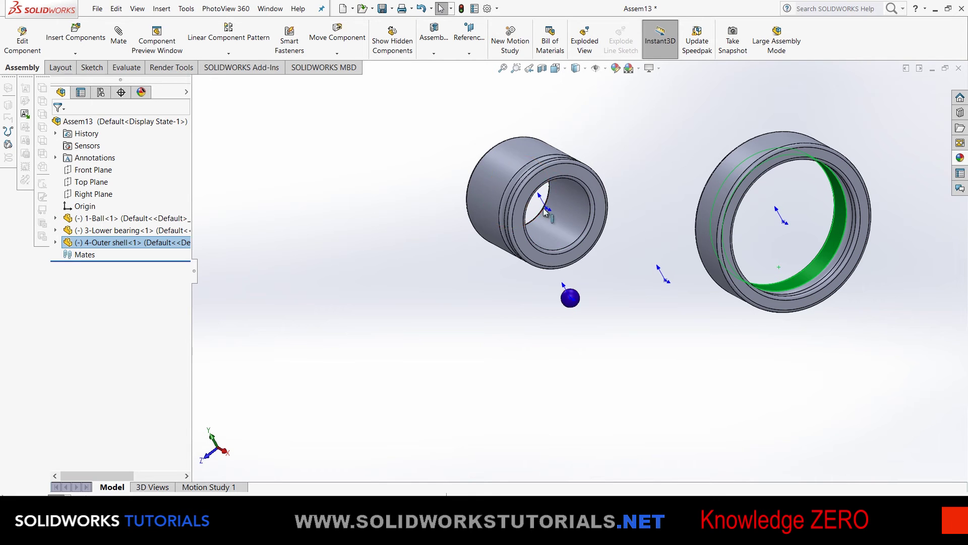
scroll(686, 276, "down", 5)
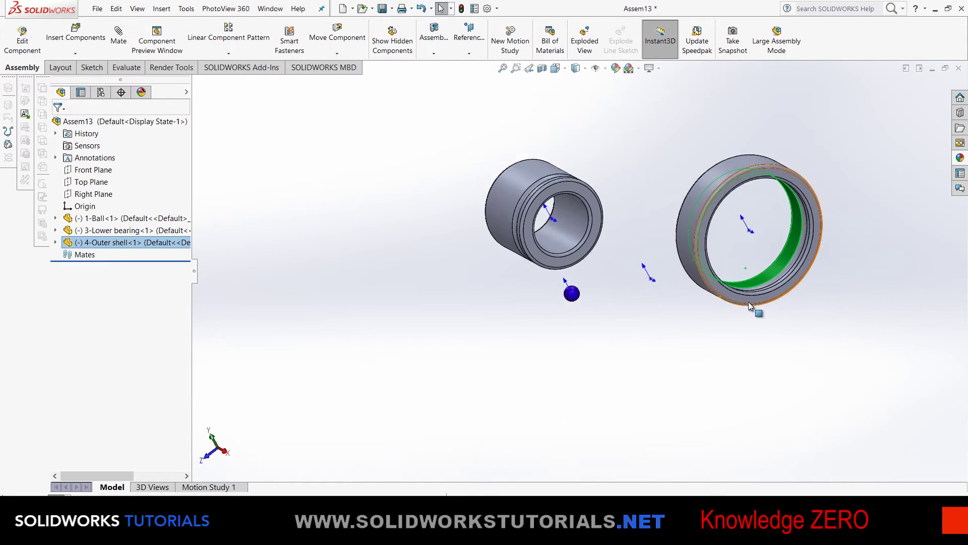
middle_click_drag(687, 233, 695, 224)
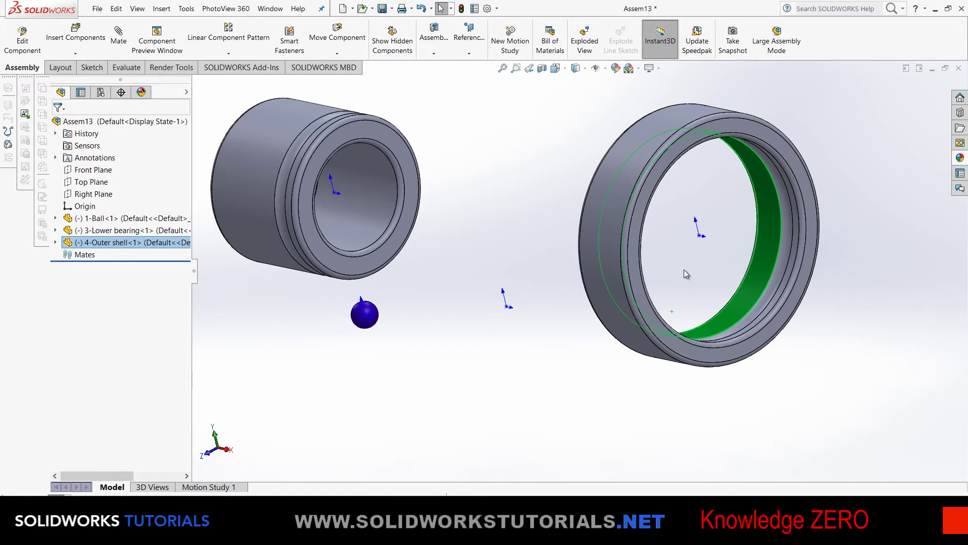
left_click(514, 310)
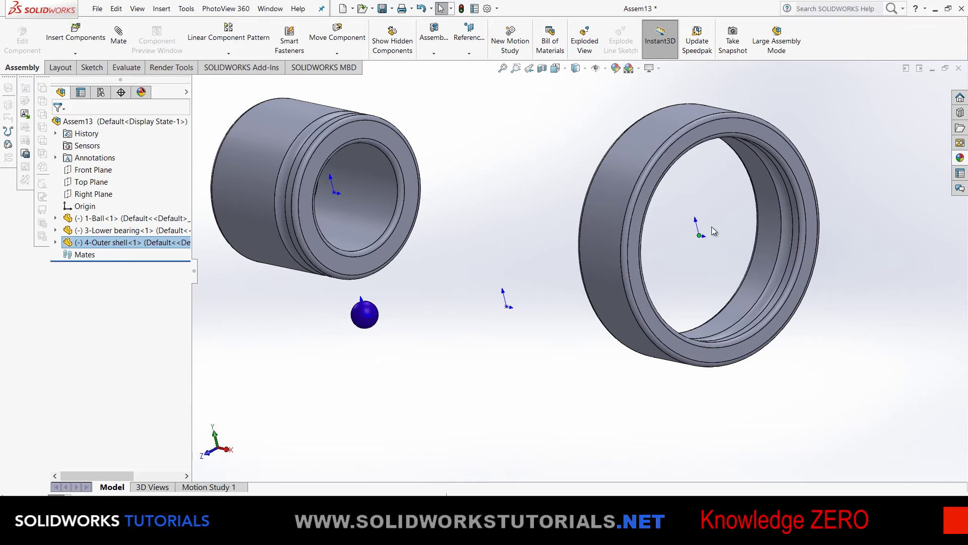
left_click(118, 41)
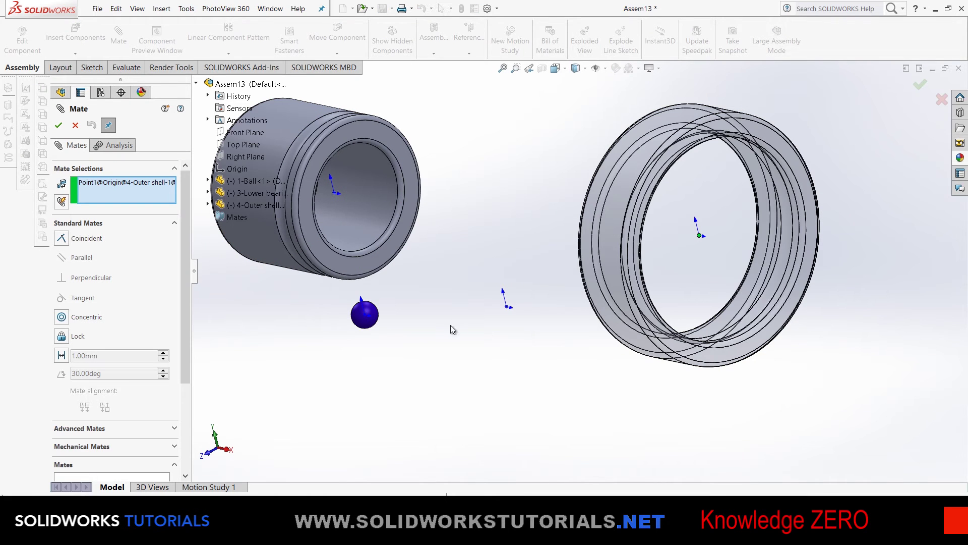
left_click(507, 307)
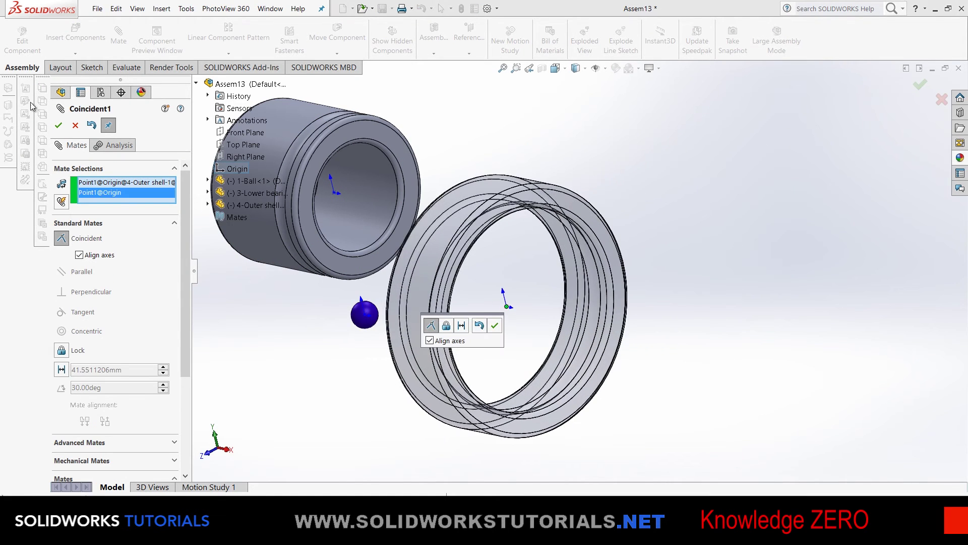
left_click(75, 125)
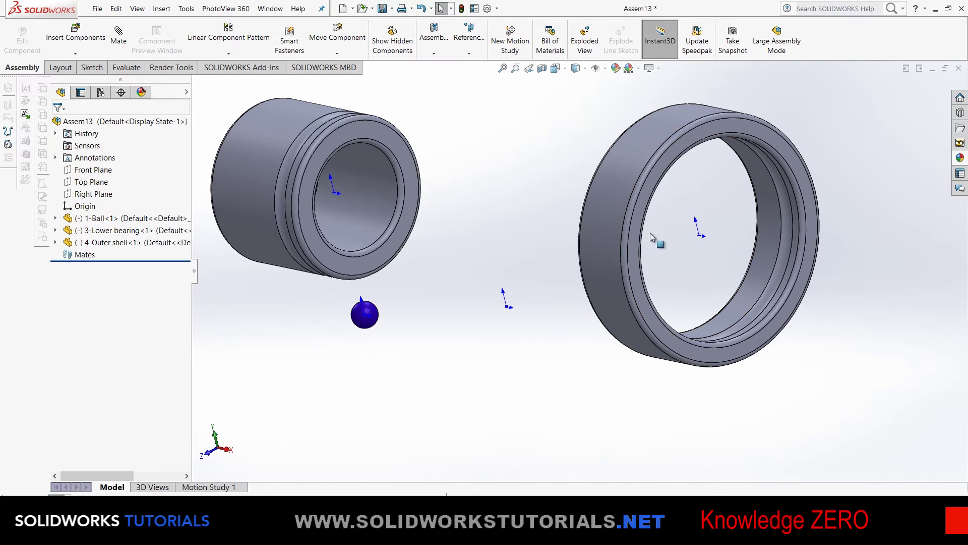
Step: Add a coincident mate between the outer shell's origin and the assembly origin, and hide the origins
left_click(699, 236)
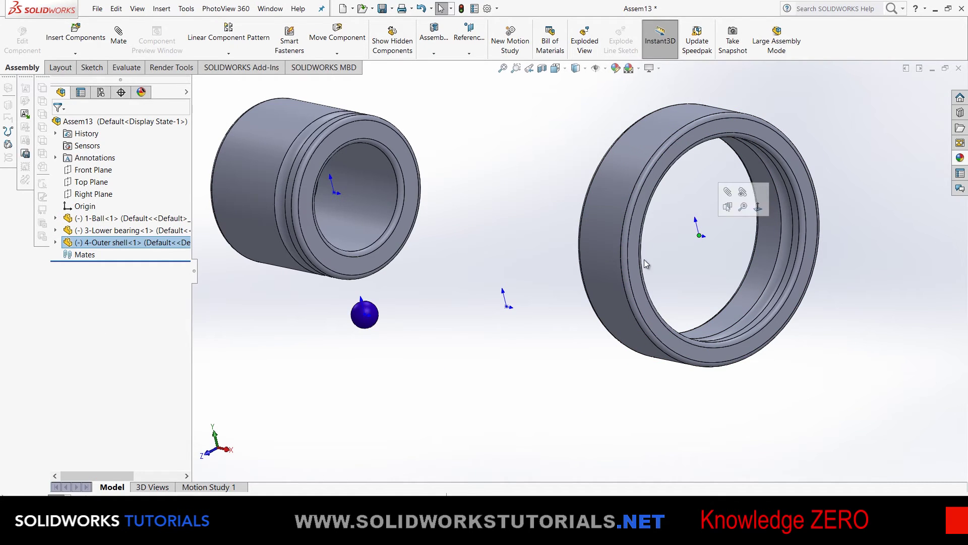
left_click(507, 307, "ctrl")
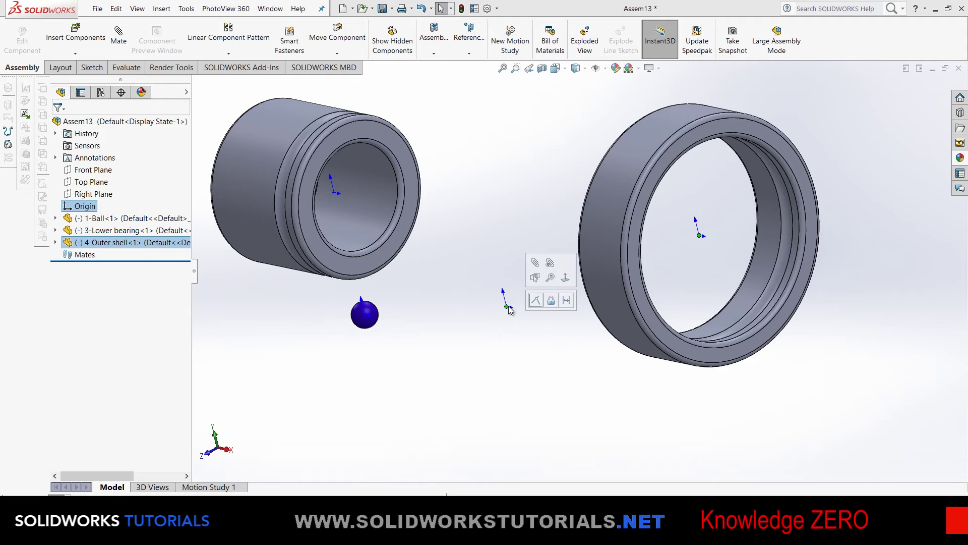
left_click(535, 301)
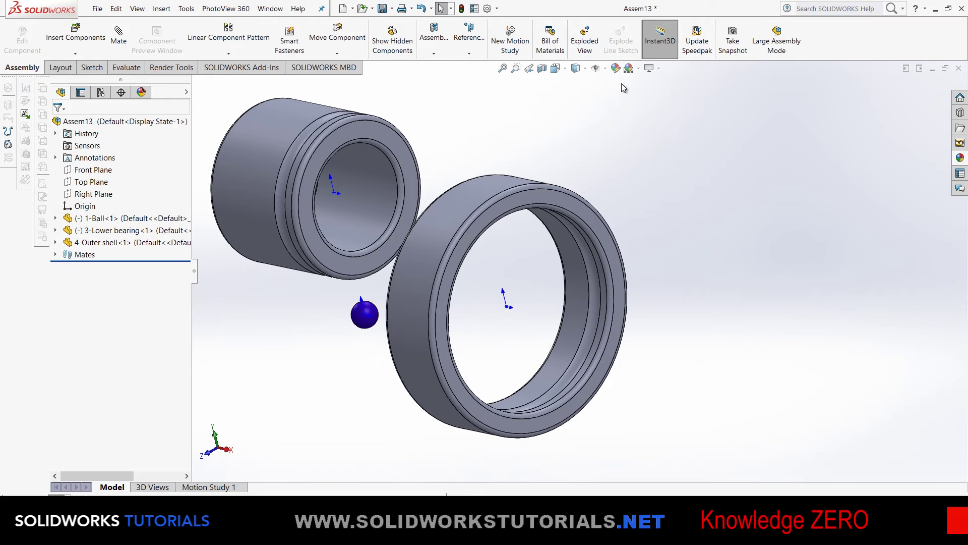
left_click(605, 68)
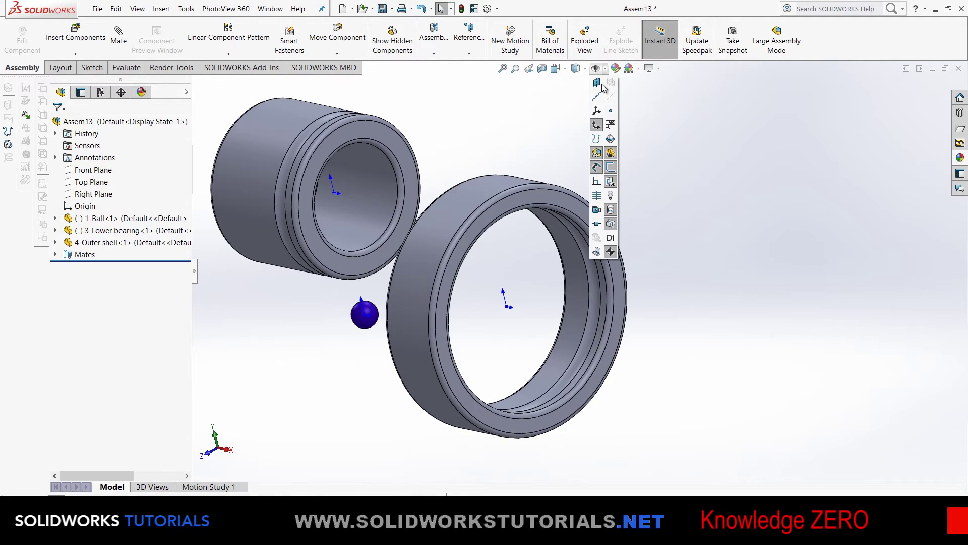
left_click(597, 126)
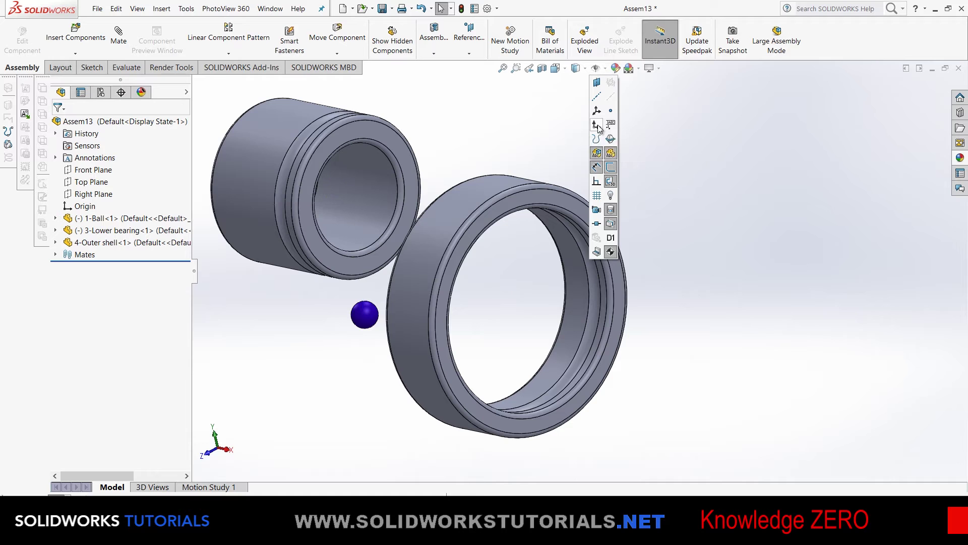
Step: Add a concentric mate between the lower bearing's outer cylindrical face and the outer shell's inner cylindrical face
scroll(620, 277, "up", 4)
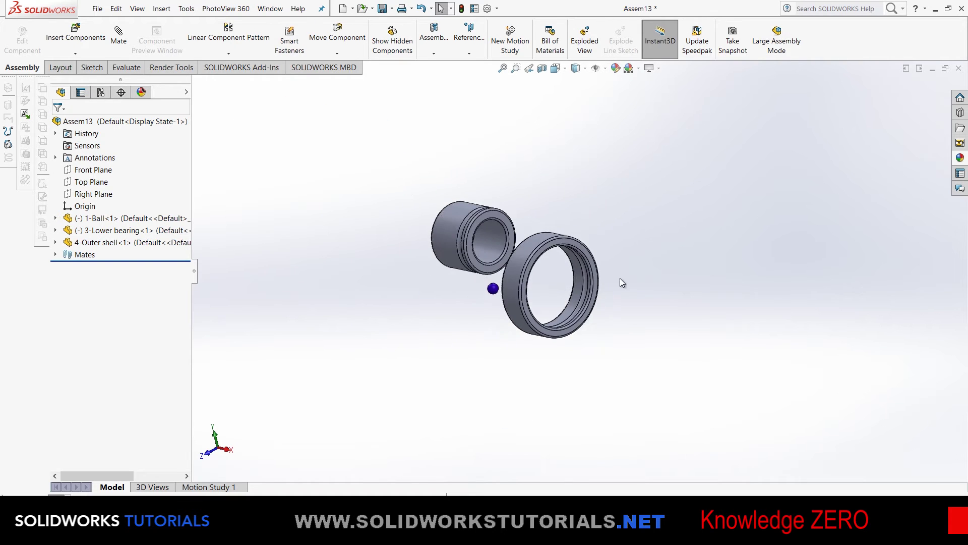
scroll(549, 288, "down", 3)
scroll(404, 187, "up", 2)
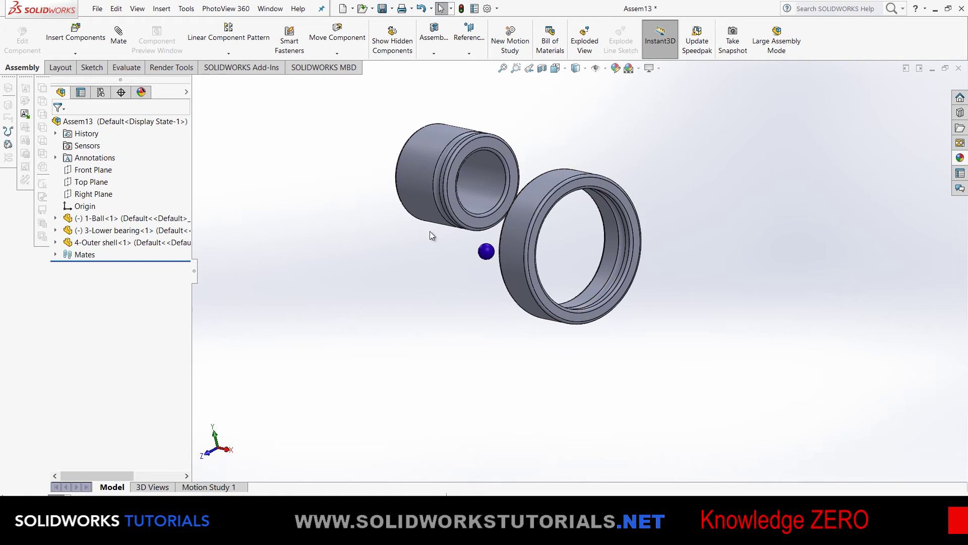
left_click(411, 140)
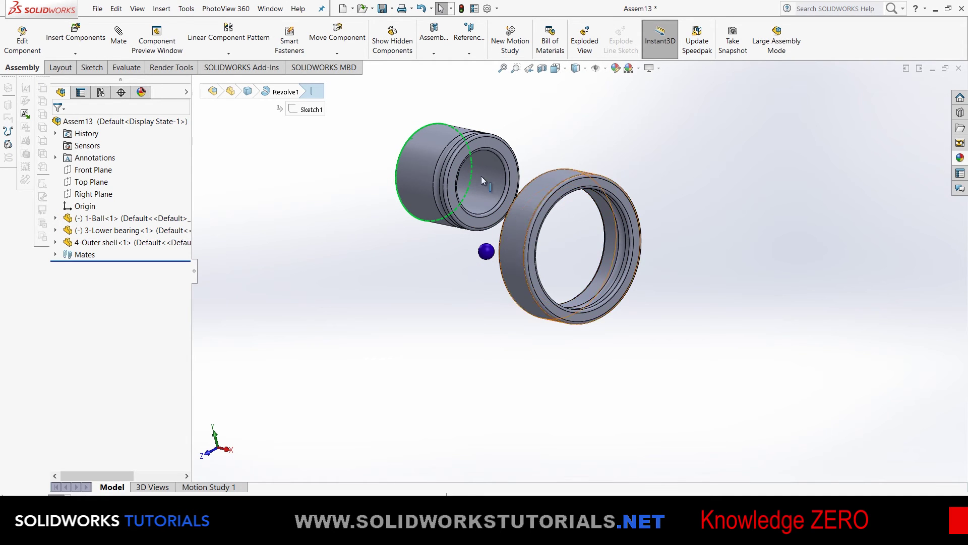
left_click(290, 154)
left_click(119, 35)
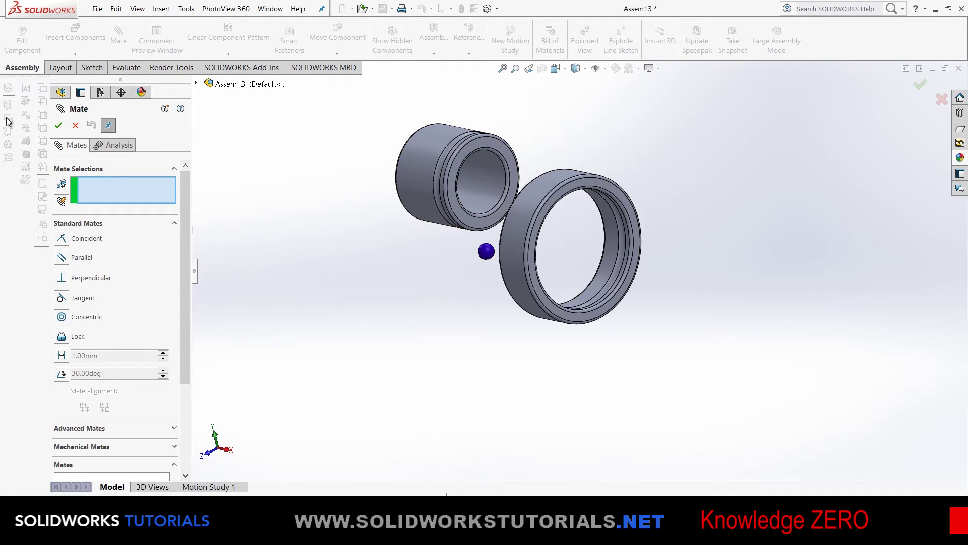
left_click(422, 149)
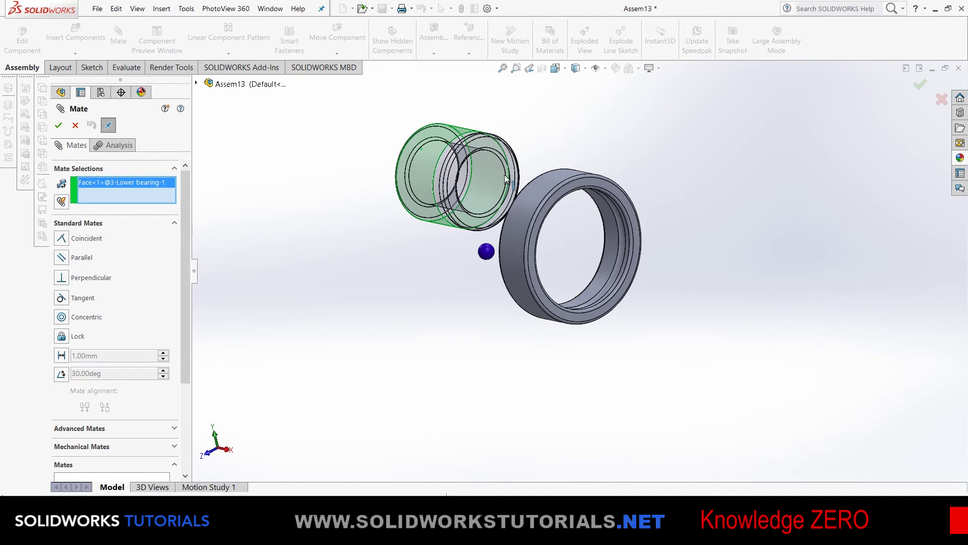
scroll(619, 257, "down", 2)
left_click(607, 257)
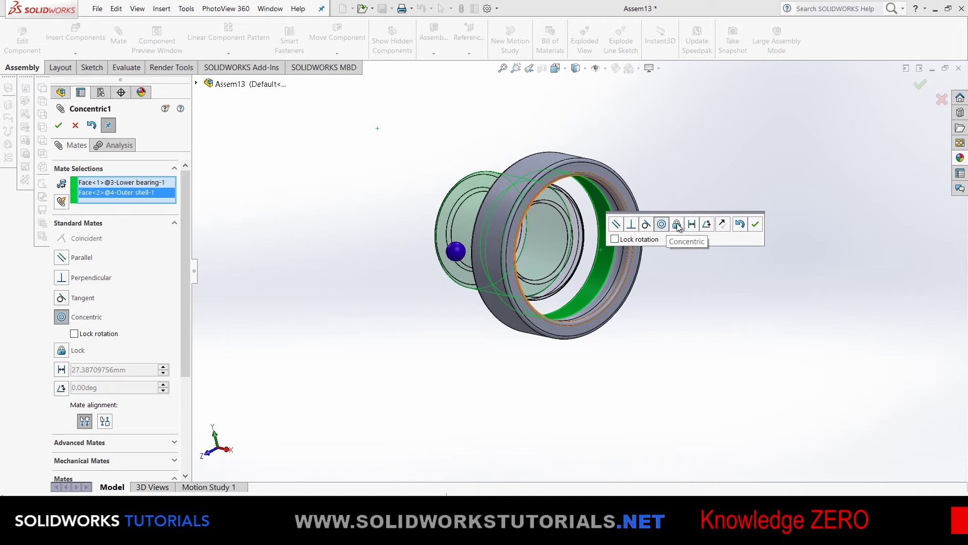
left_click(755, 224)
Step: Add a coincident mate between the lower bearing's front end face and the outer shell's front face
middle_click_drag(670, 235, 549, 197)
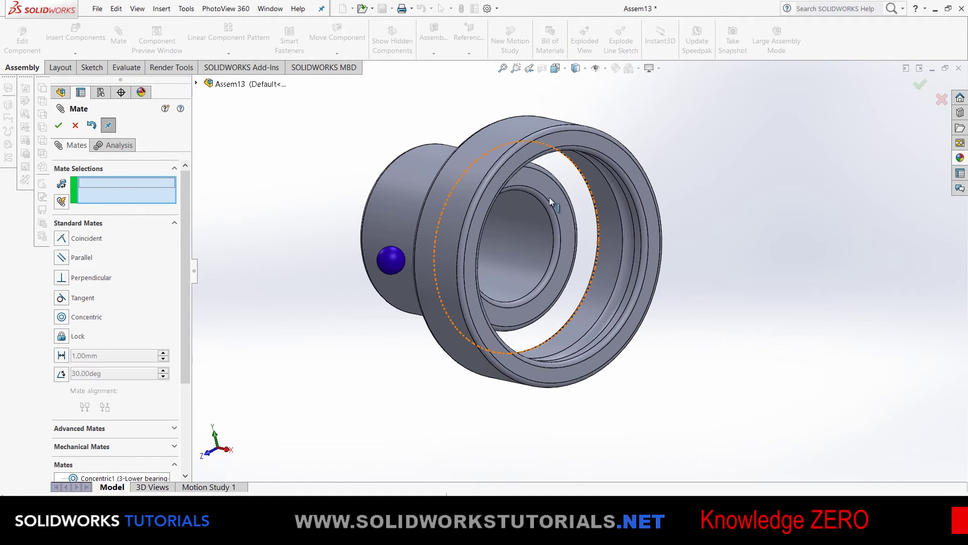
left_click(549, 186)
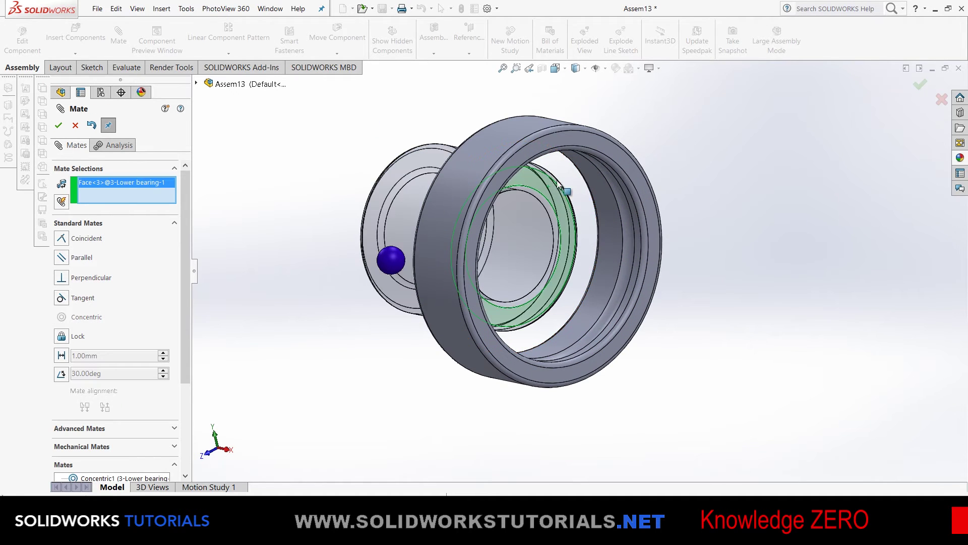
left_click(600, 146)
key("Return")
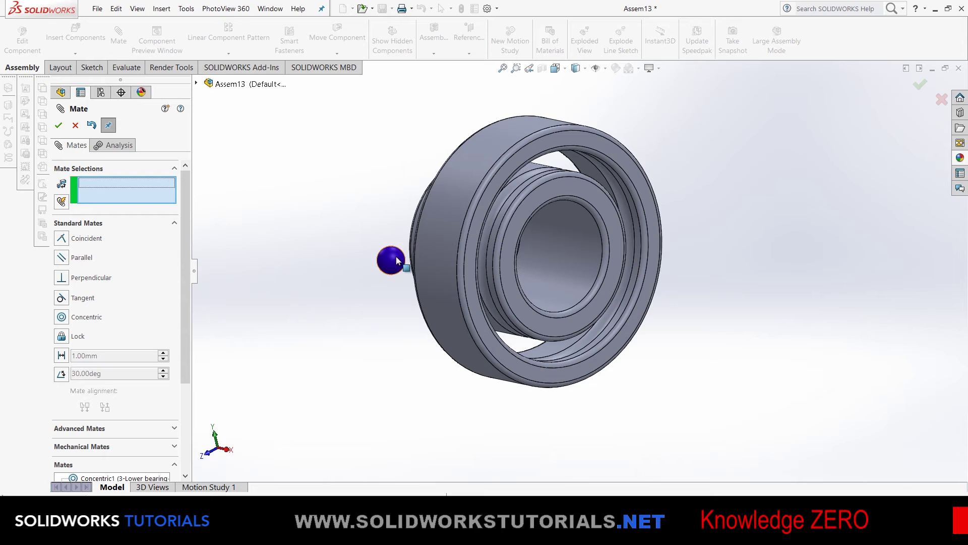
Step: Set up a tangent mate between the ball and the outer shell's inner groove face
left_click_drag(391, 260, 664, 244)
scroll(583, 277, "down", 3)
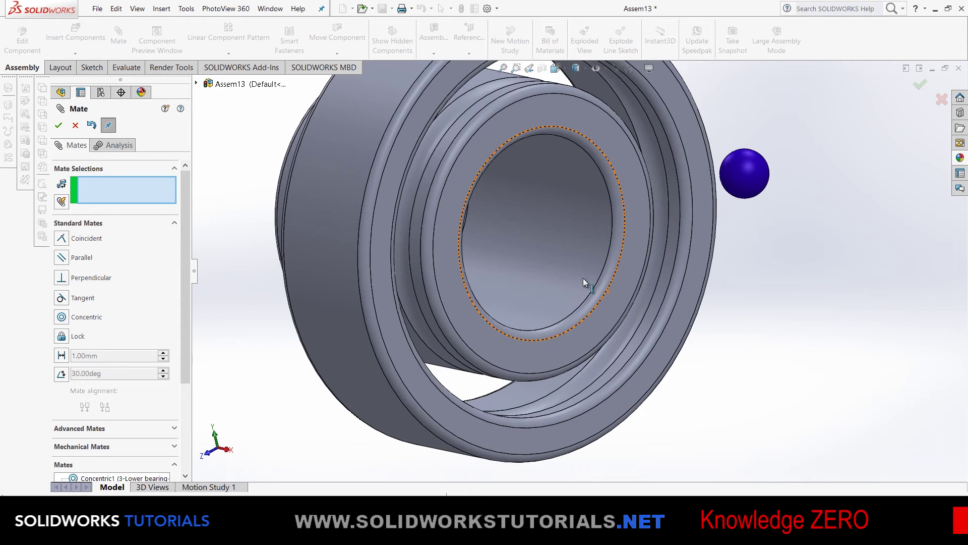
left_click(753, 178)
left_click(600, 373)
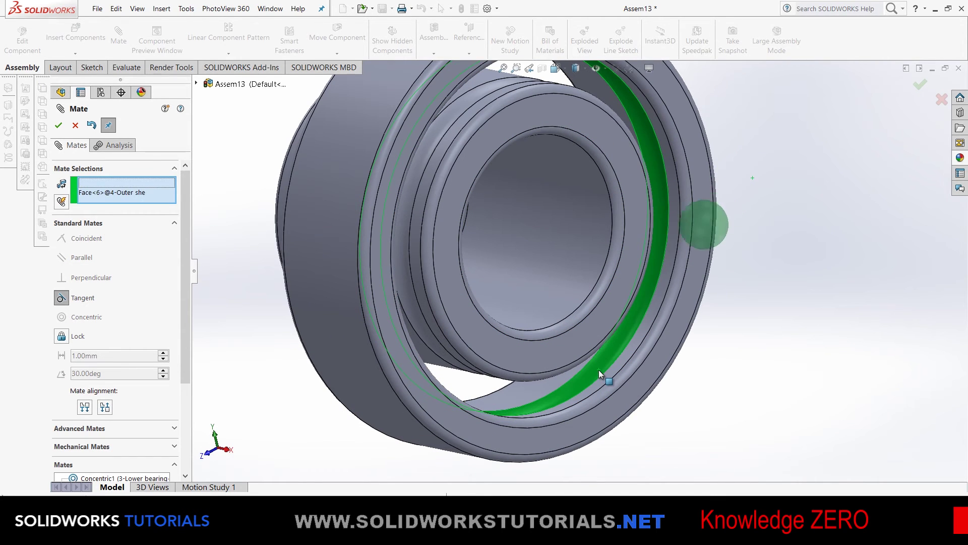
middle_click_drag(594, 368, 590, 338)
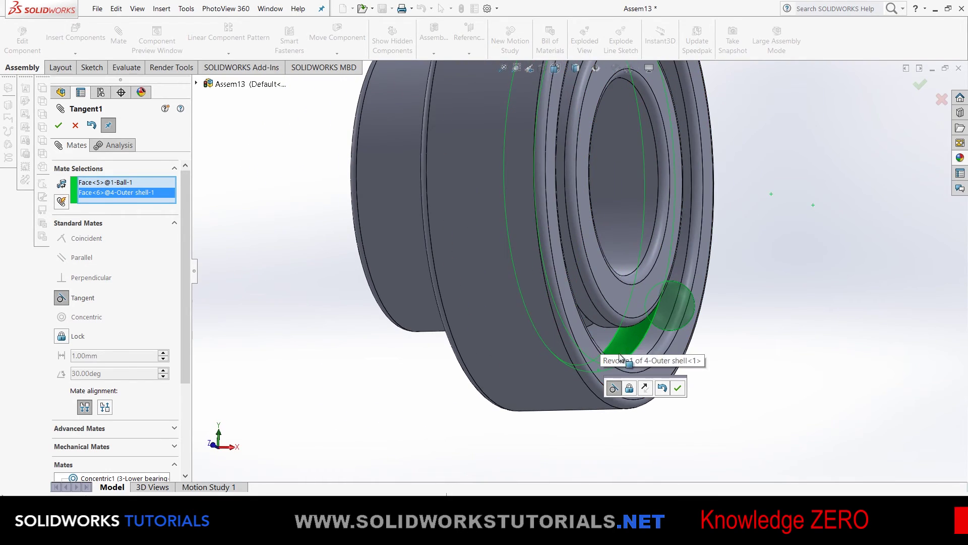
middle_click_drag(588, 337, 560, 353)
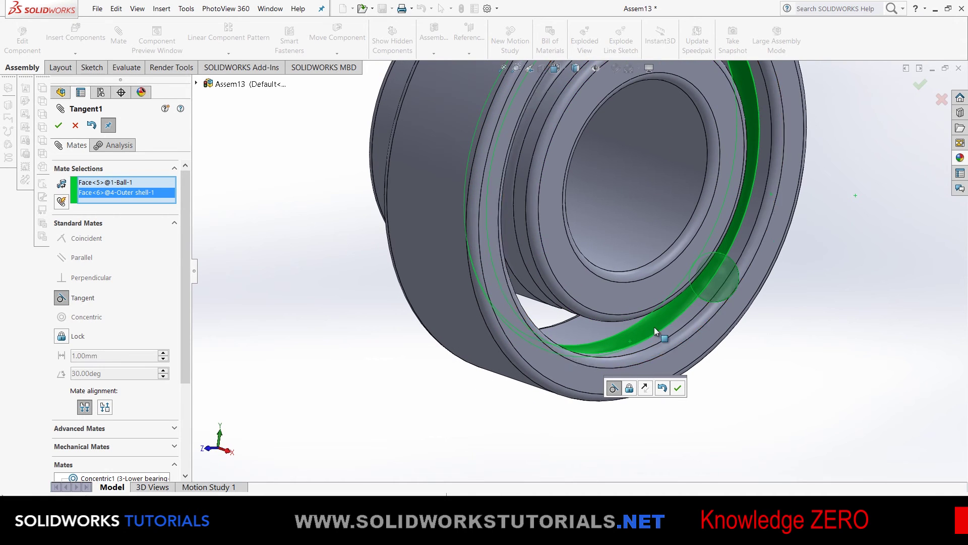
Step: Make the ball's tangent mate anti-aligned so the ball sits inside the groove, and accept it
left_click(105, 407)
scroll(676, 278, "down", 2)
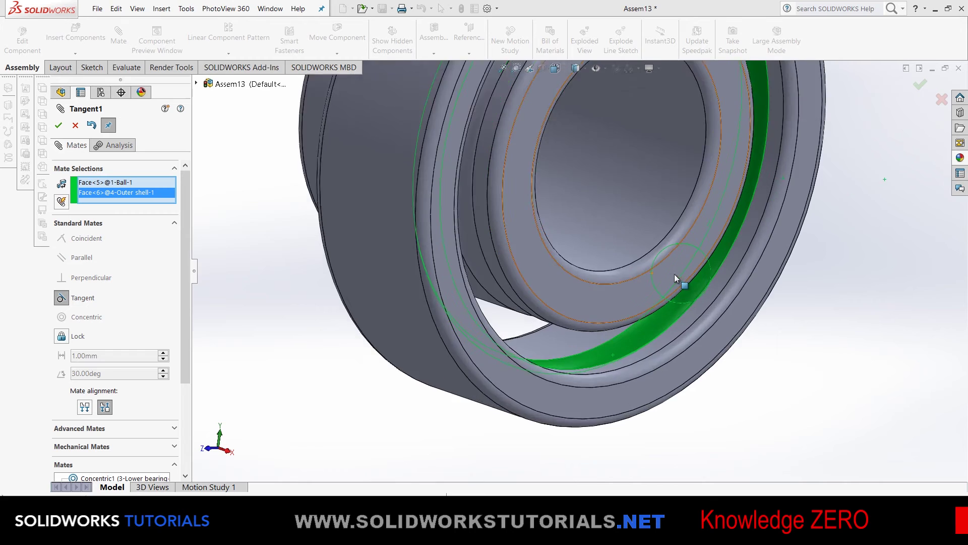
scroll(676, 278, "up", 3)
middle_click_drag(637, 318, 529, 302)
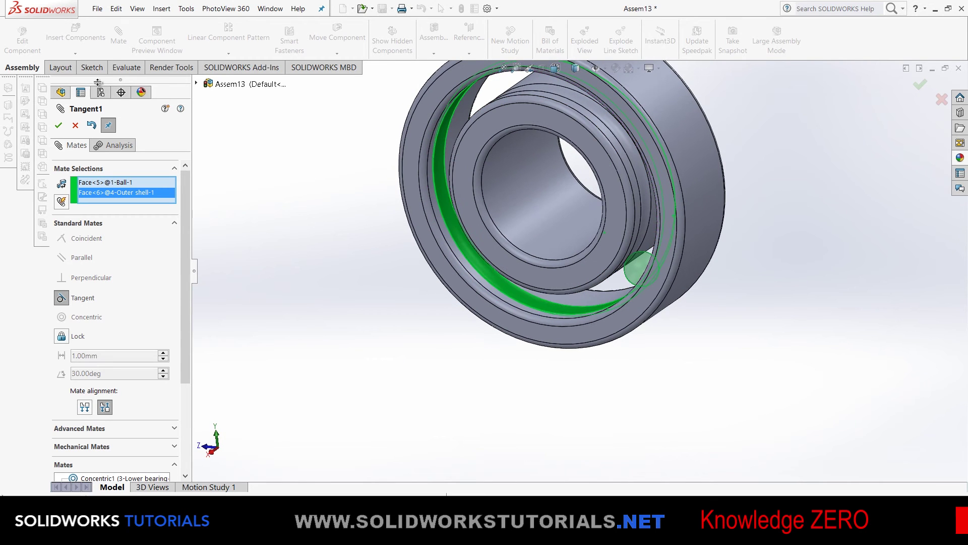
left_click(59, 126)
left_click(60, 126)
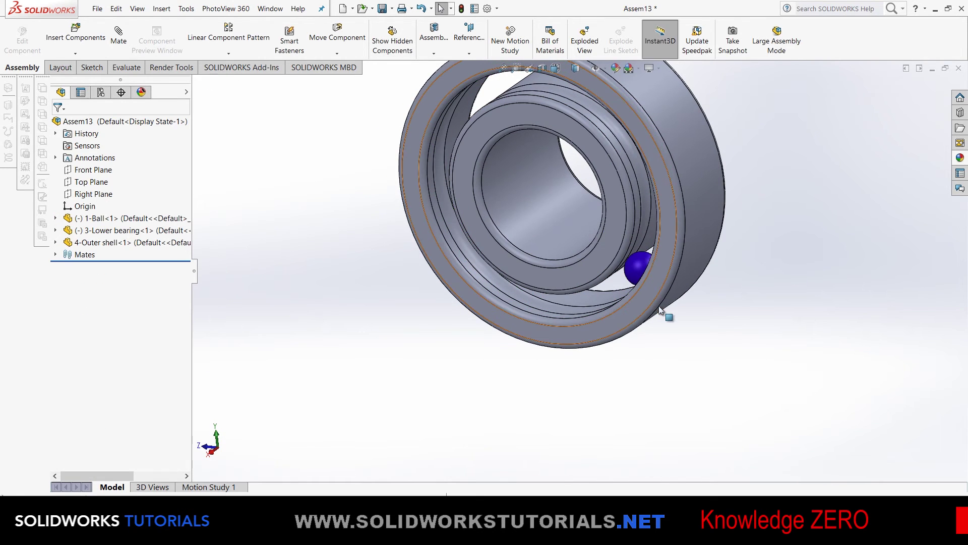
Step: Set up a circular component pattern of the ball around the lower bearing's bore face
scroll(578, 227, "up", 3)
key("ctrl+4")
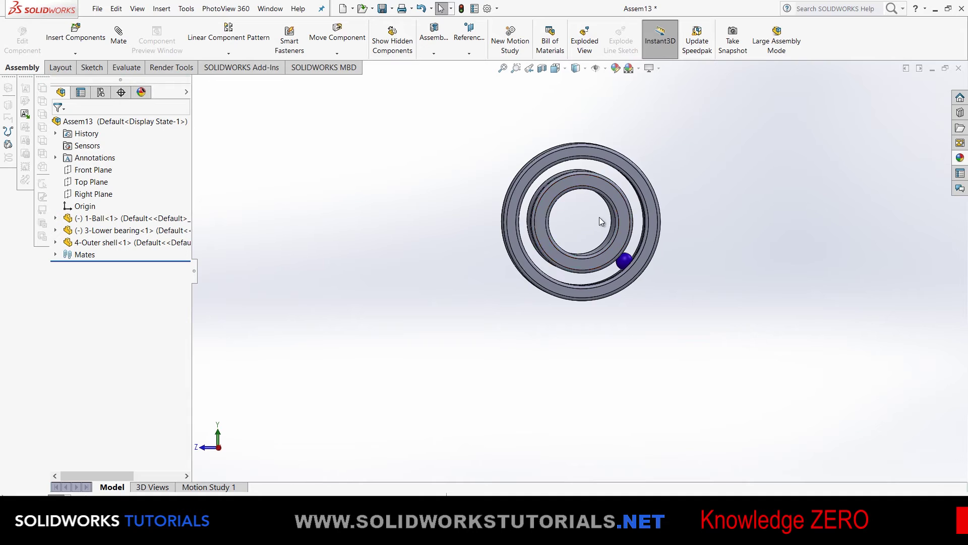
scroll(599, 218, "down", 3)
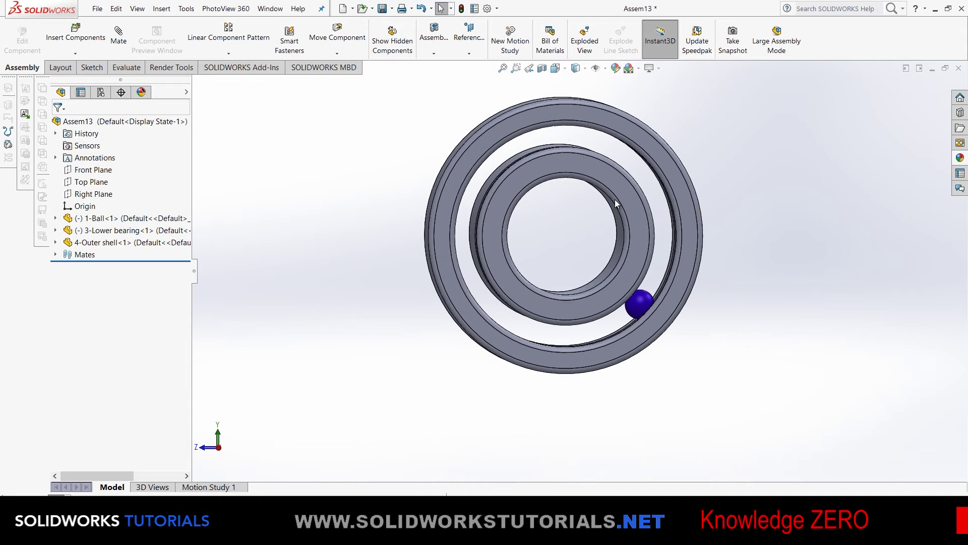
left_click(232, 53)
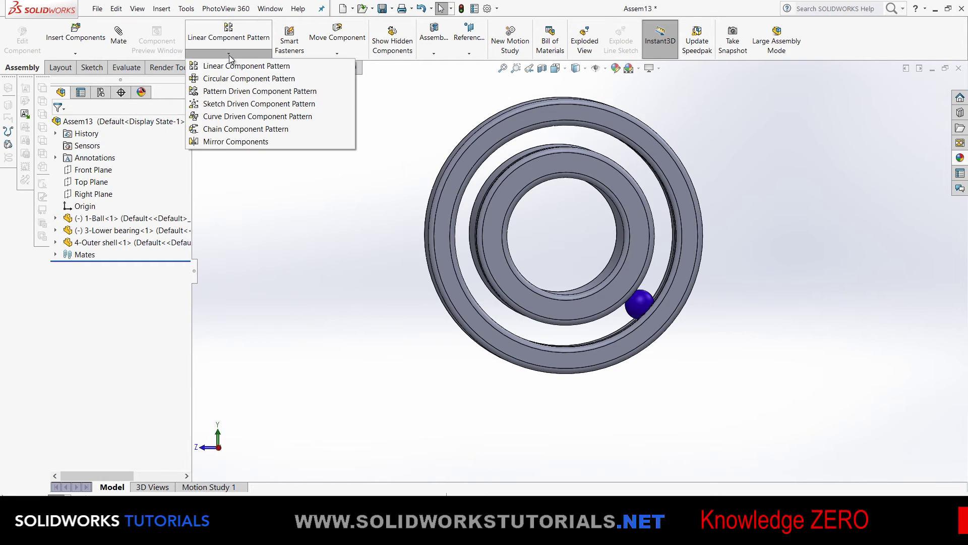
left_click(227, 79)
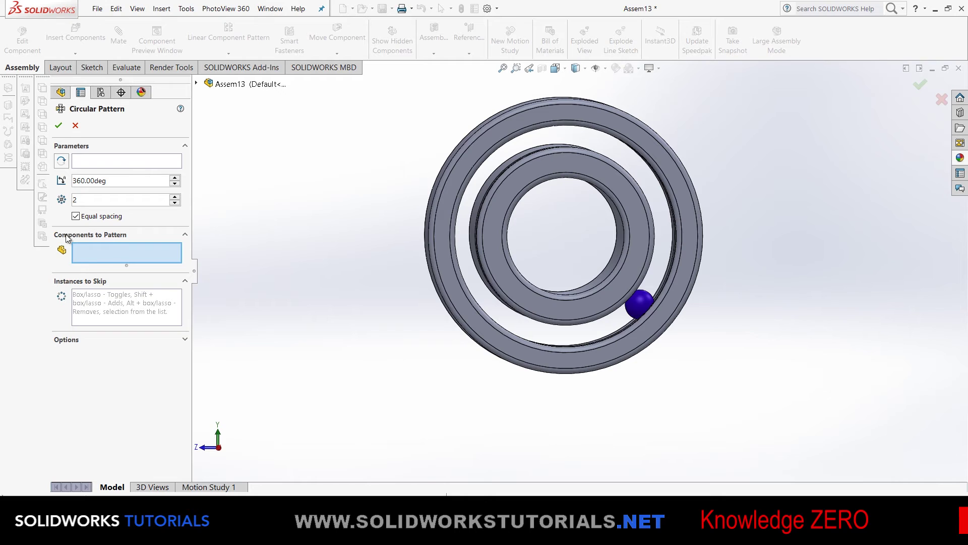
left_click(623, 302)
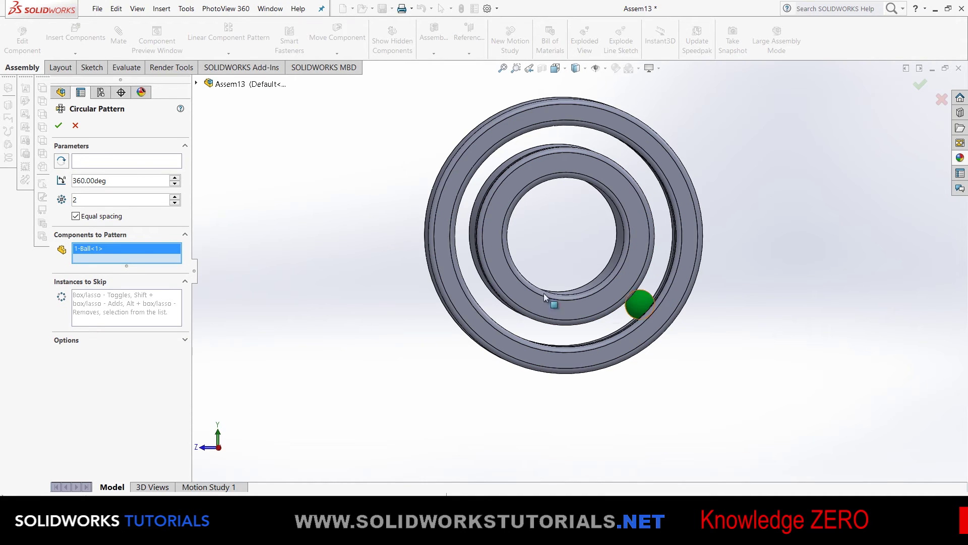
left_click(87, 159)
middle_click_drag(607, 182, 628, 276)
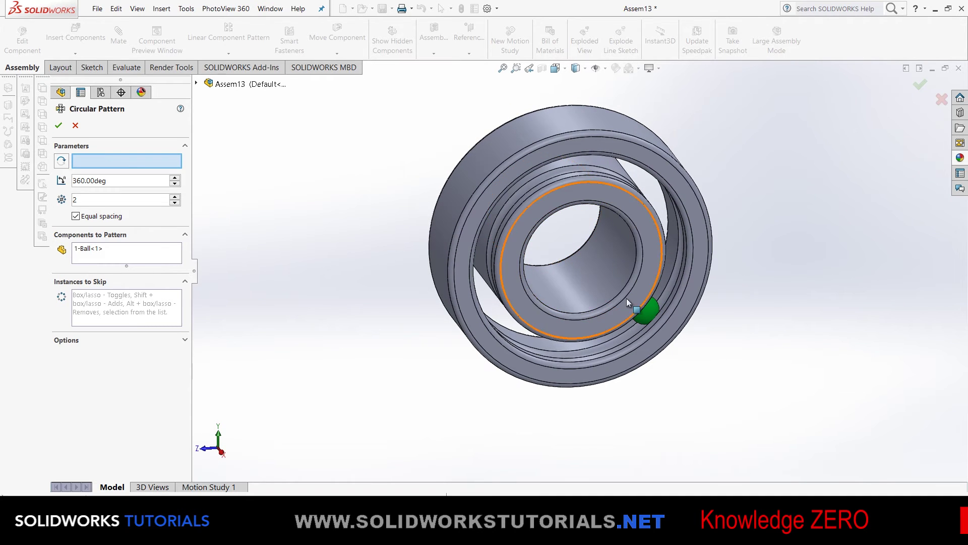
left_click(599, 274)
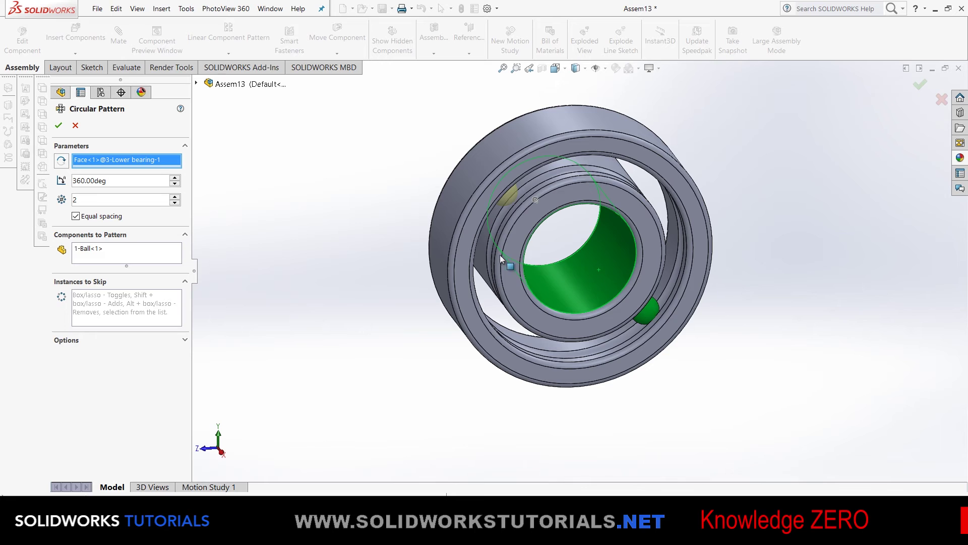
middle_click_drag(392, 306, 383, 252)
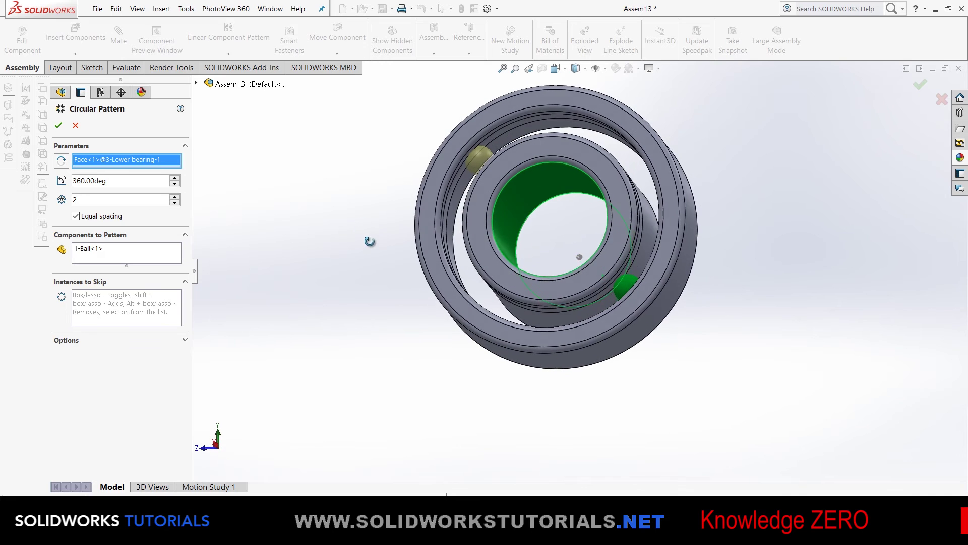
Step: Set the circular pattern to 20 equally spaced balls over 360 degrees and apply it
left_click(175, 197)
left_click(175, 197)
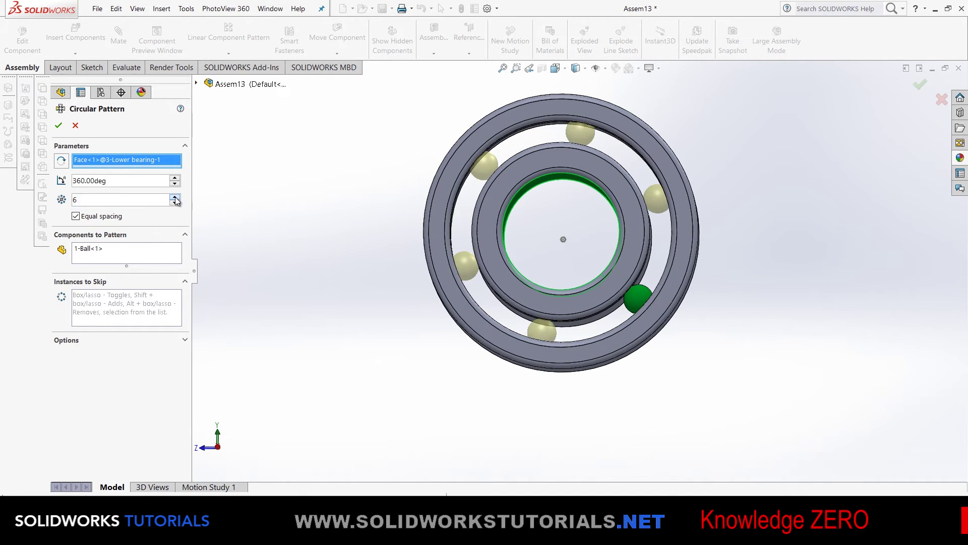
left_click(175, 197)
left_click(175, 197)
left_click(175, 197)
left_click(175, 197)
left_click(175, 197)
left_click(175, 197)
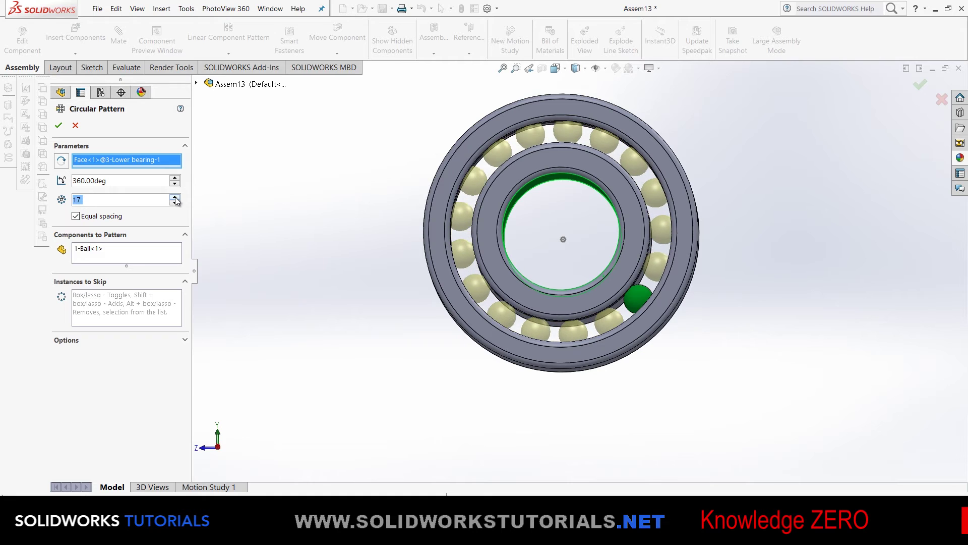
left_click(175, 198)
left_click(175, 198)
left_click(175, 198)
left_click(175, 197)
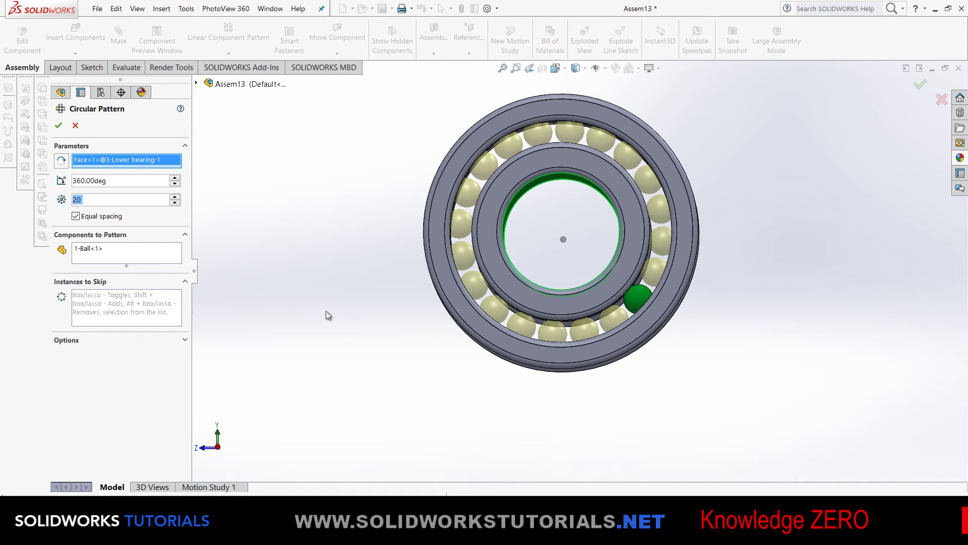
left_click(59, 126)
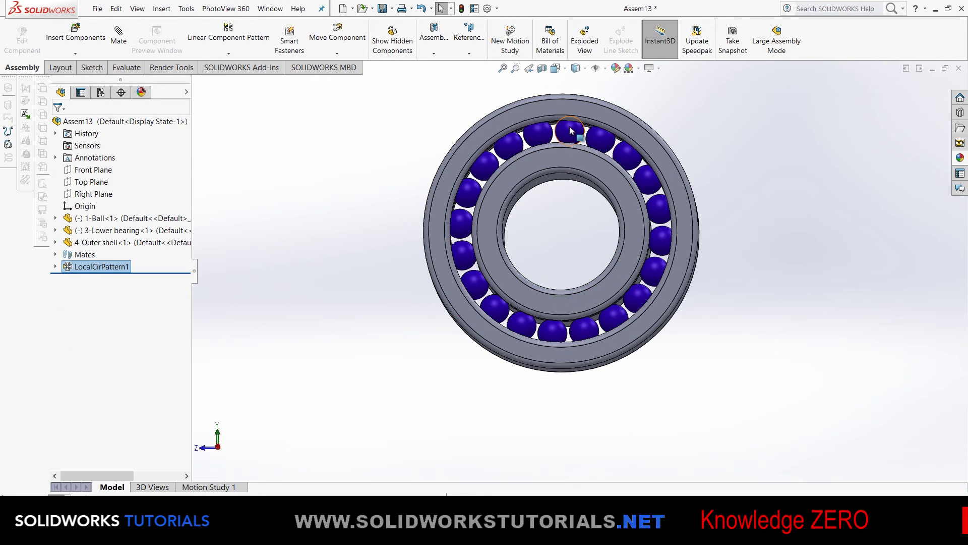
Step: Add a lock mate between one of the patterned balls and the lower bearing
middle_click_drag(338, 223, 600, 293)
left_click(603, 260)
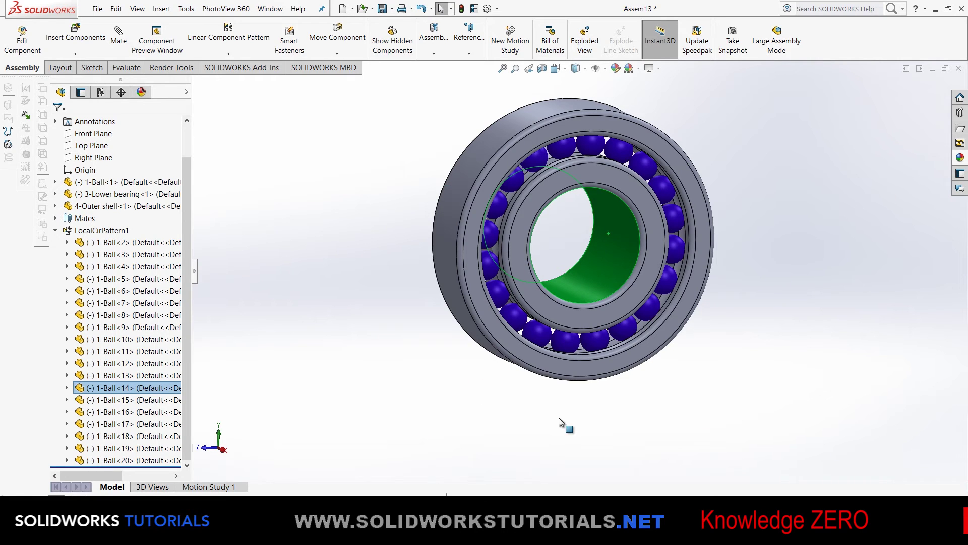
left_click(368, 196)
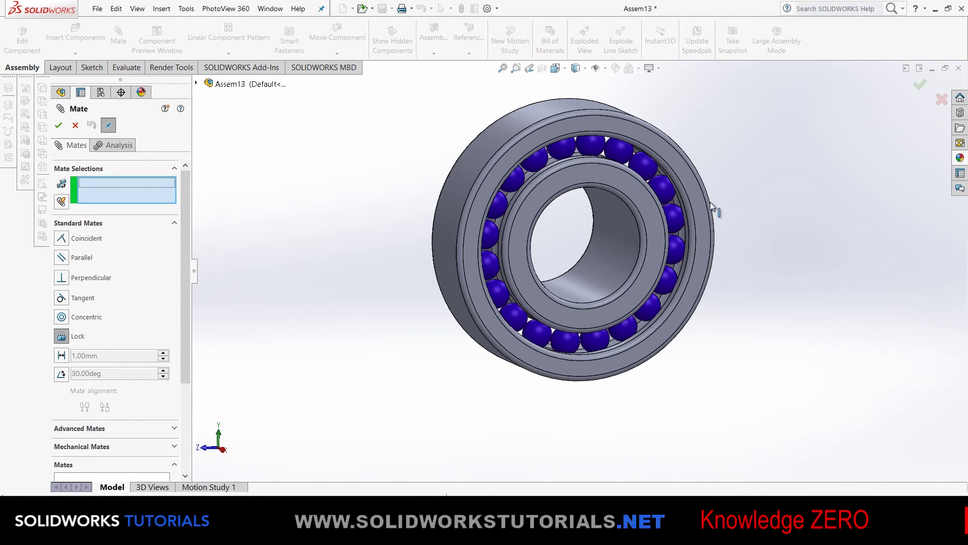
left_click(622, 153)
scroll(579, 288, "down", 3)
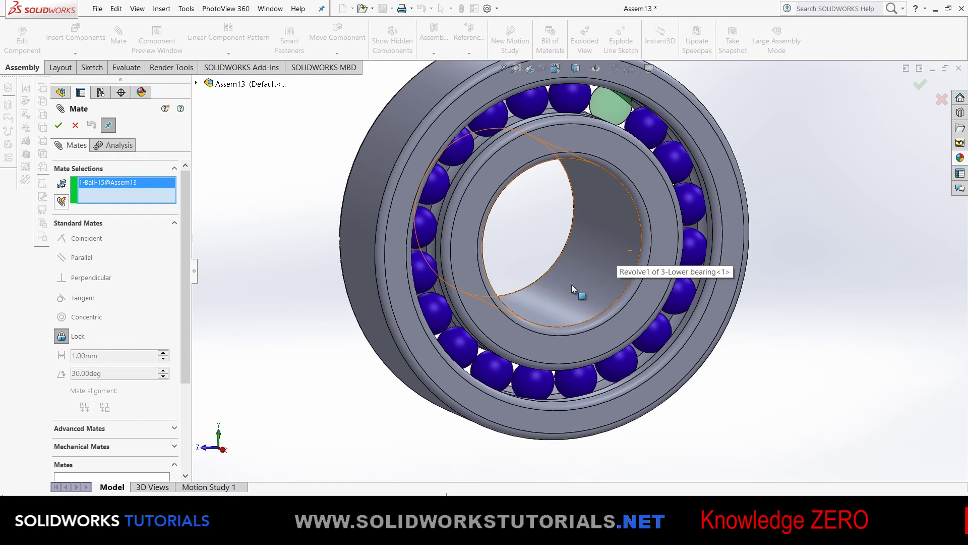
middle_click_drag(579, 287, 558, 307)
scroll(558, 307, "up", 3)
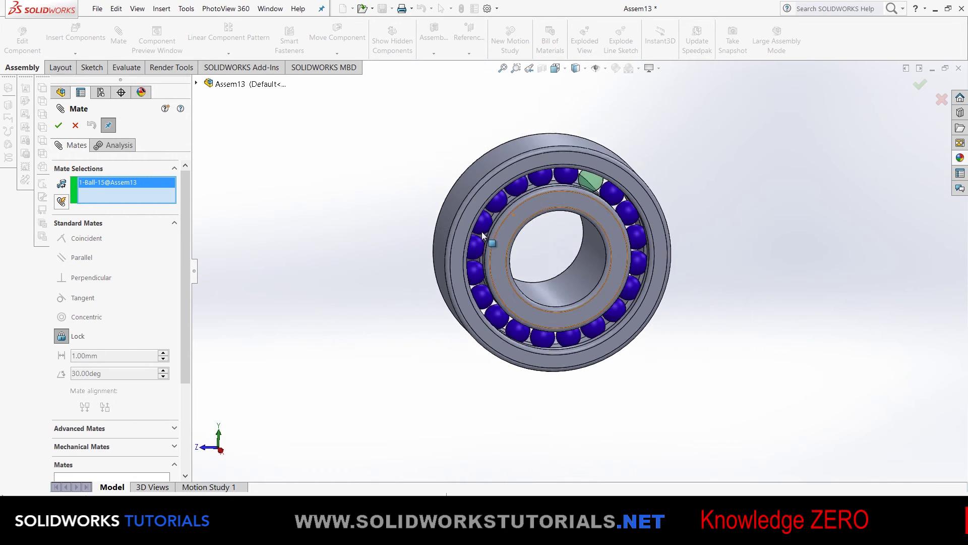
scroll(568, 253, "down", 3)
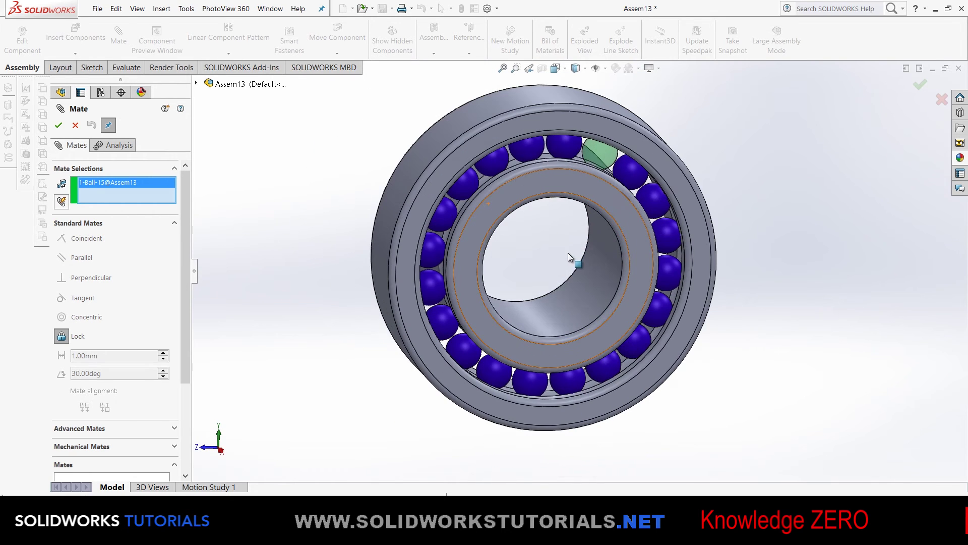
left_click(572, 289)
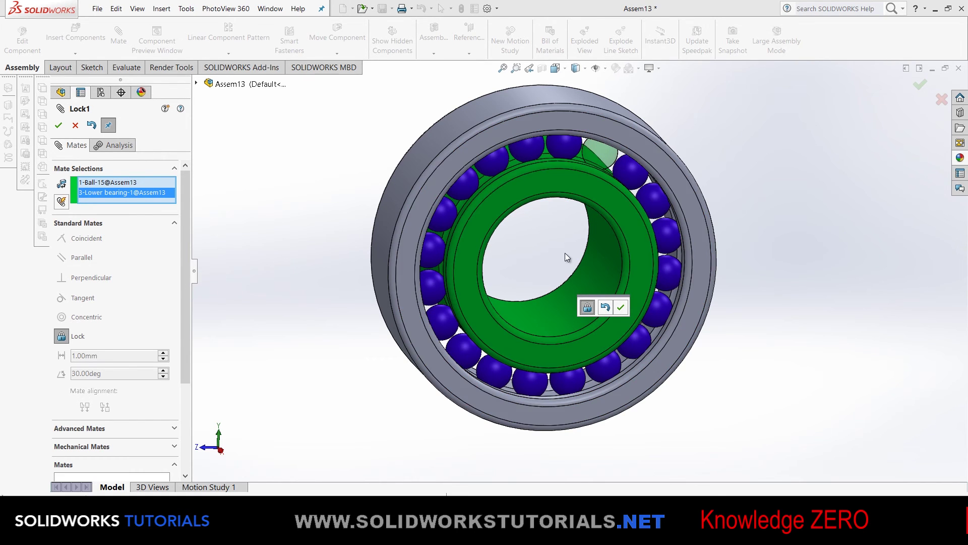
left_click(622, 308)
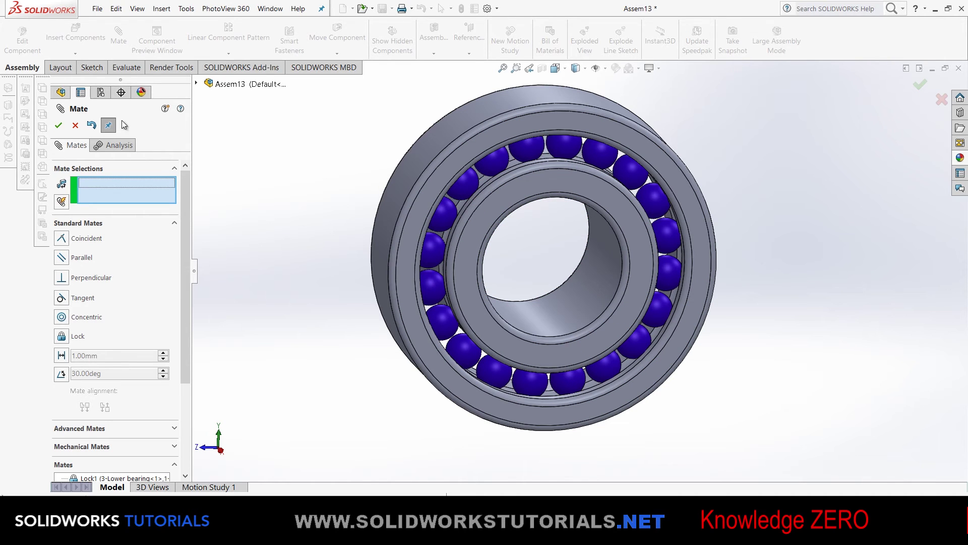
left_click(58, 125)
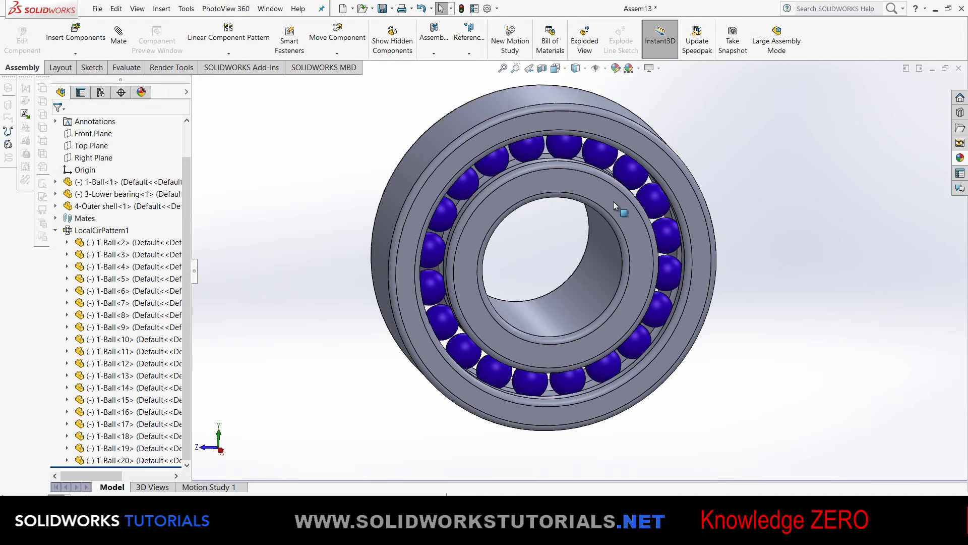
Step: Rotate the bearing's balls within the outer shell to test the lock mate
left_click(576, 181)
left_click_drag(446, 343, 706, 268)
left_click(788, 256)
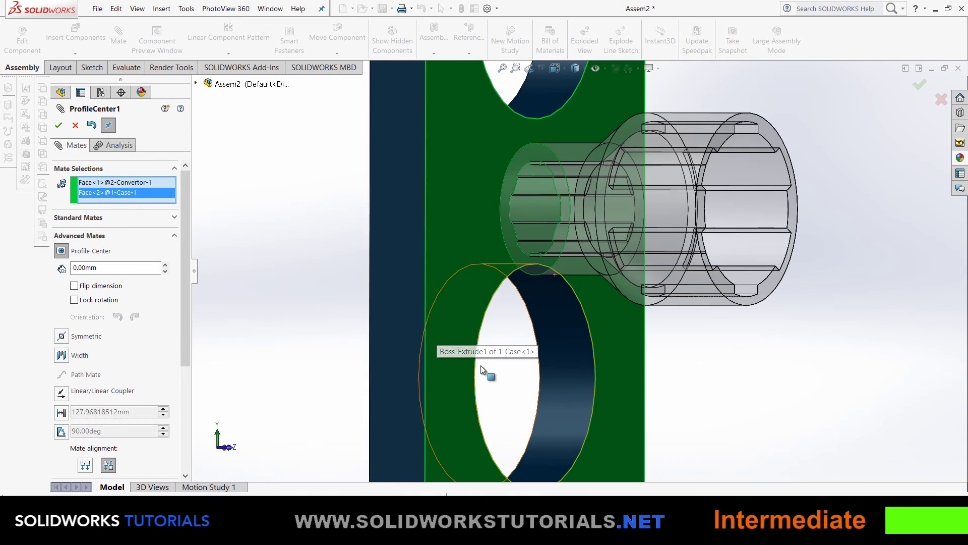
Step: Examine the profile center mate preview of the convertor on the case from several angles
scroll(537, 346, "up", 3)
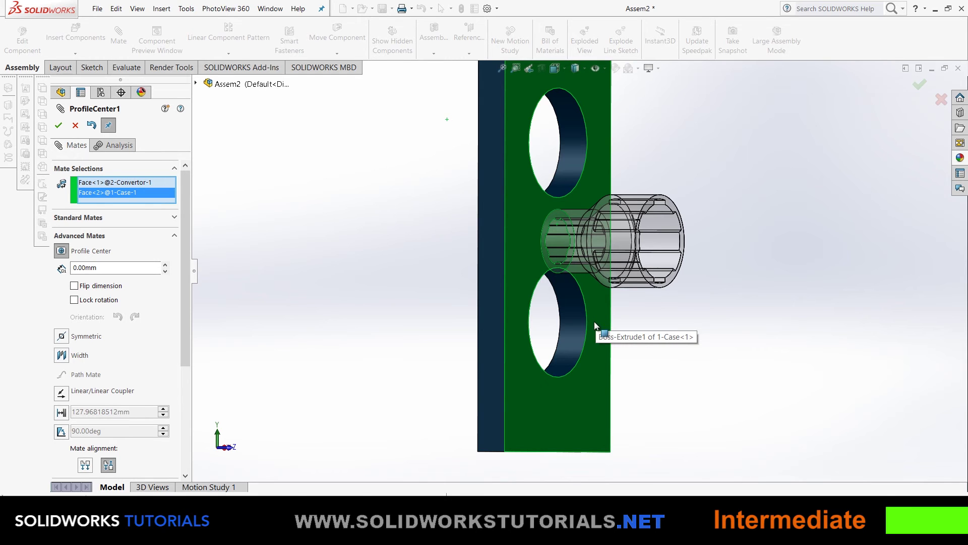
scroll(507, 215, "up", 3)
scroll(602, 162, "down", 5)
scroll(568, 323, "up", 2)
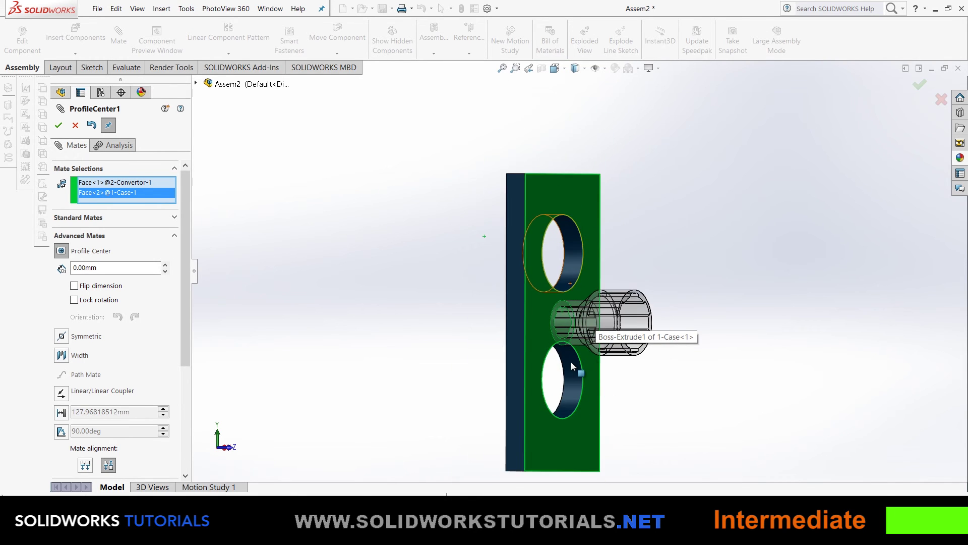
middle_click_drag(570, 361, 565, 285)
scroll(580, 247, "down", 2)
scroll(644, 281, "up", 4)
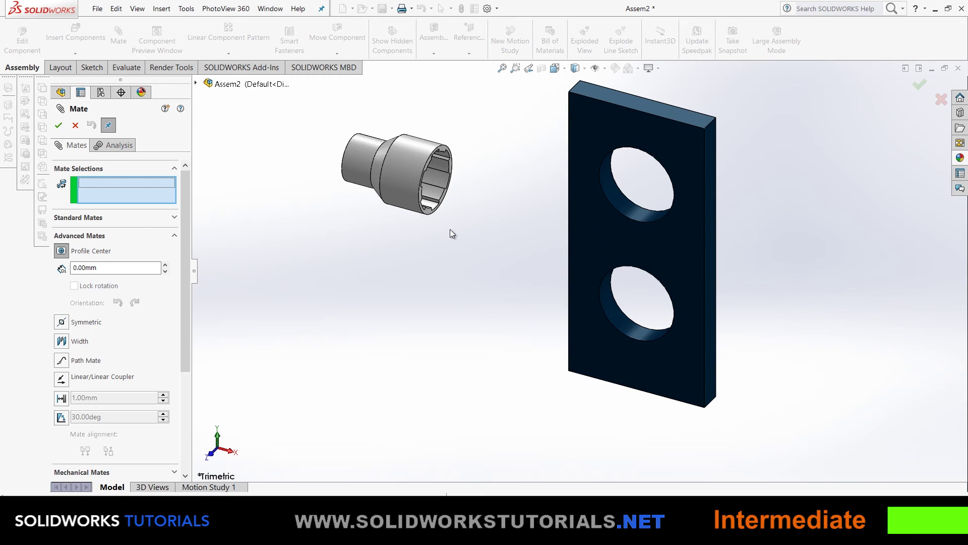
Step: Preview a profile center mate between the convertor's small end face and the case's front face
middle_click_drag(444, 216, 487, 217)
scroll(493, 207, "down", 5)
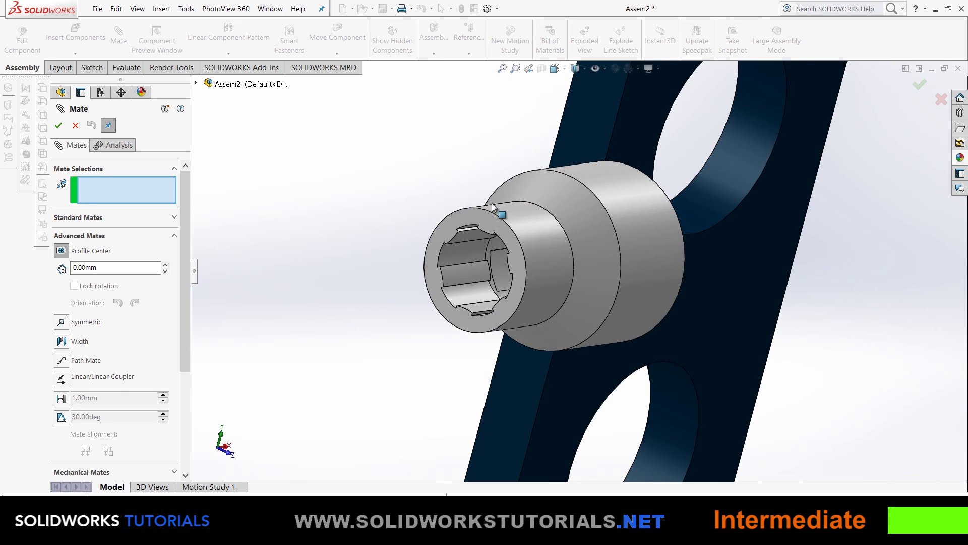
left_click(472, 216)
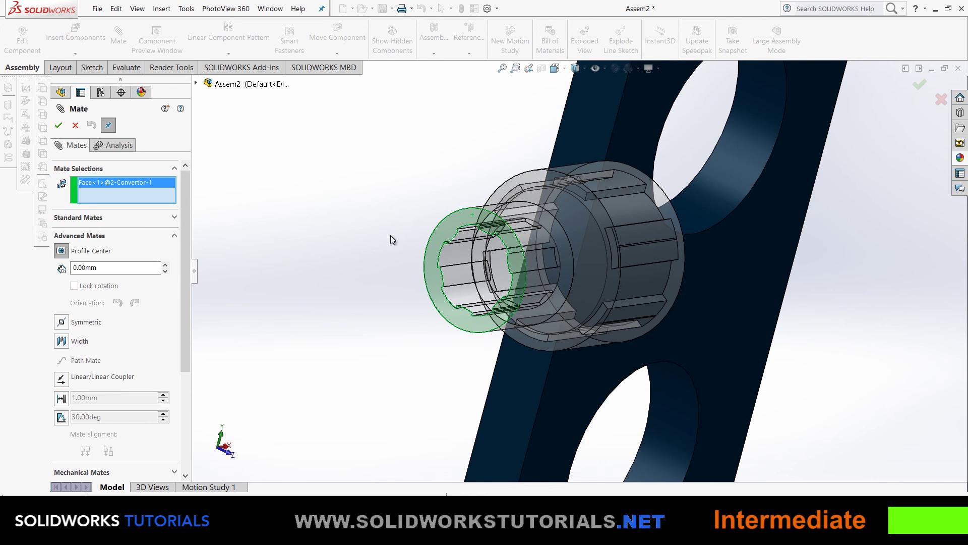
scroll(524, 272, "up", 5)
middle_click_drag(649, 328, 627, 202)
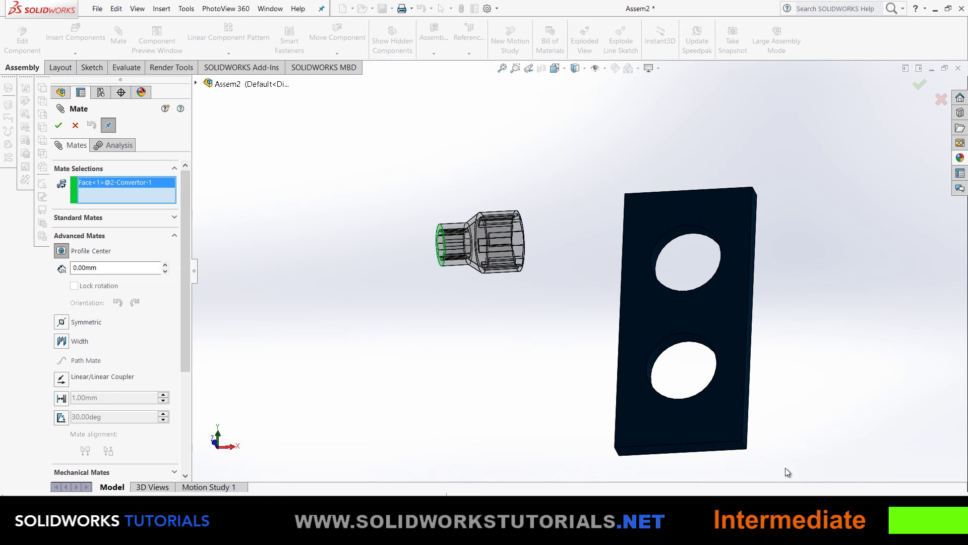
left_click(683, 307)
key("ctrl+1")
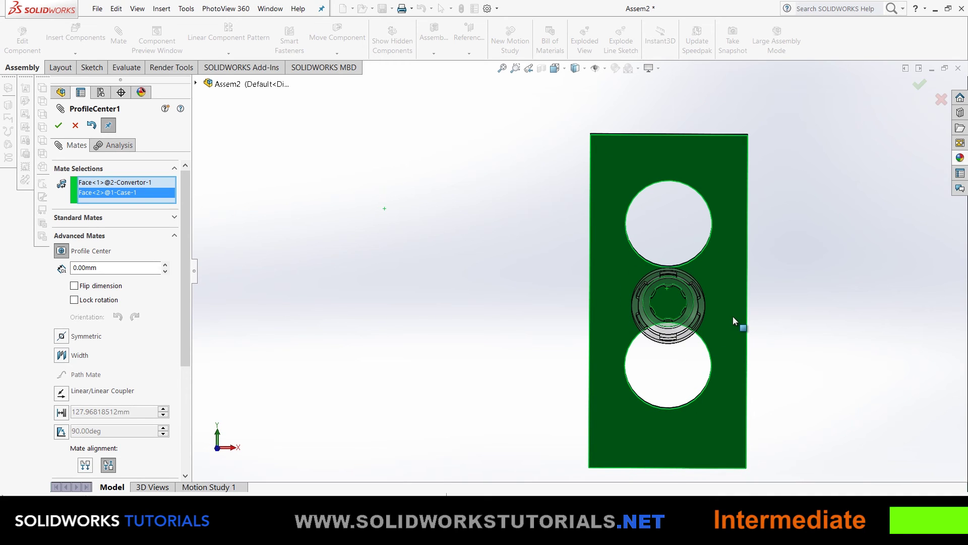
Step: Try a 10 mm offset on the profile center mate, reset it to 0 mm and cancel the mate
type("10")
middle_click_drag(737, 321, 227, 290)
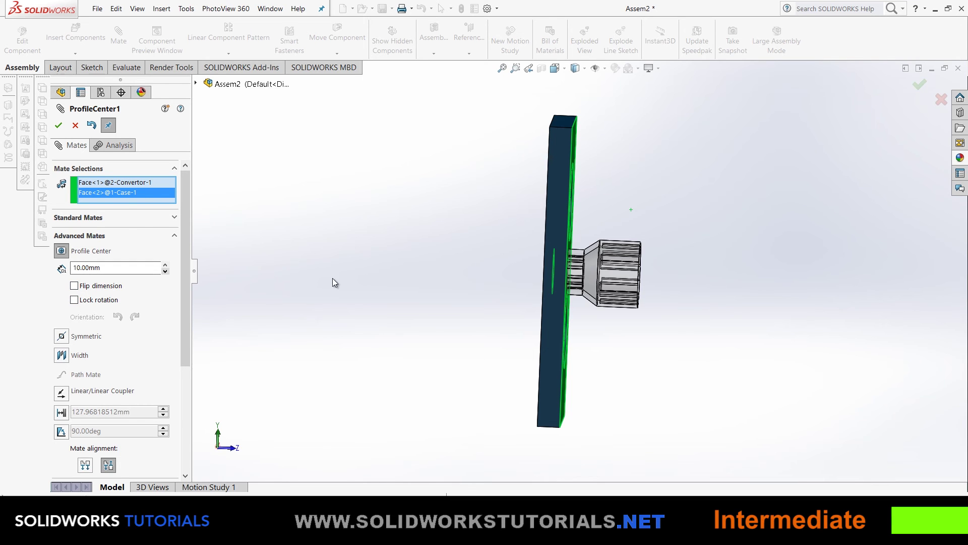
type("0")
middle_click_drag(585, 266, 559, 225)
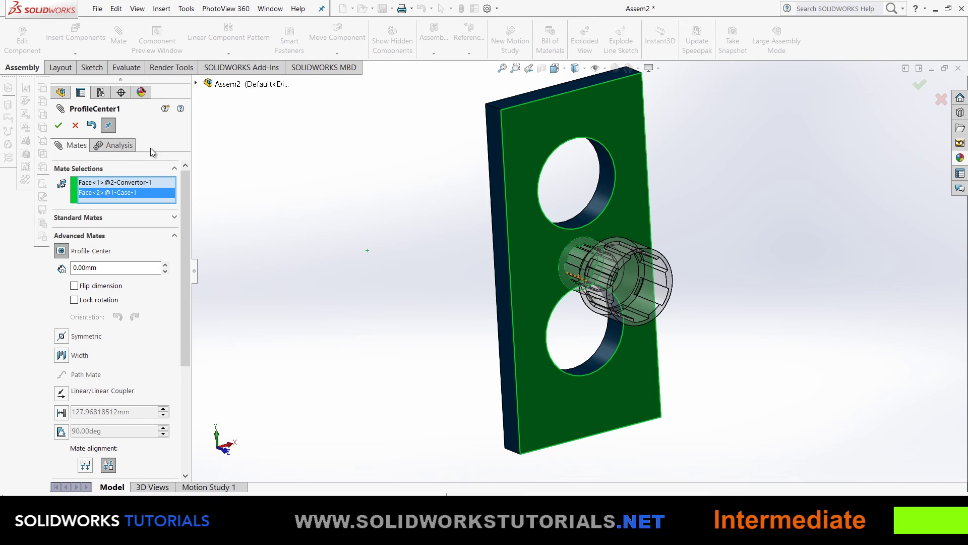
left_click(75, 126)
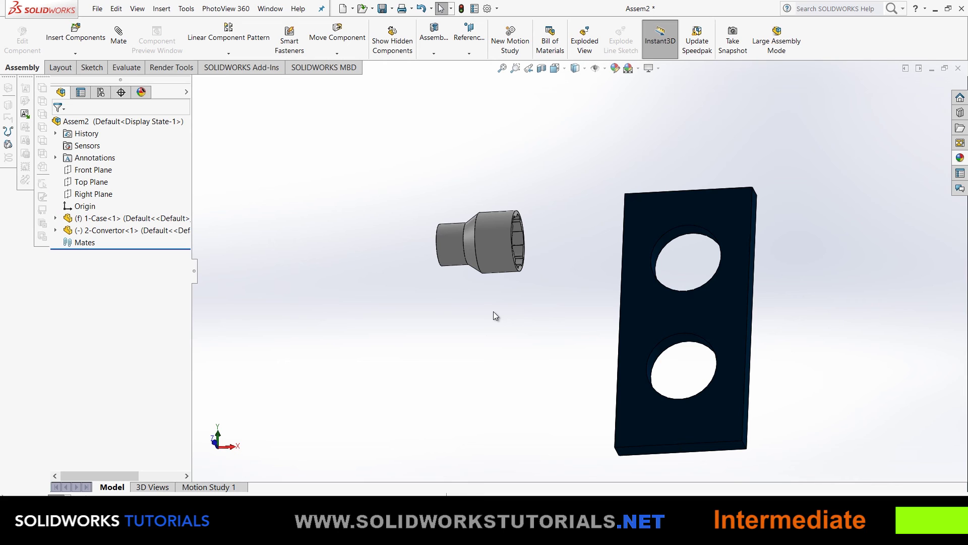
Step: Expand the case and convertor feature lists and inspect where the convertor's Front Plane lies
left_click(56, 218)
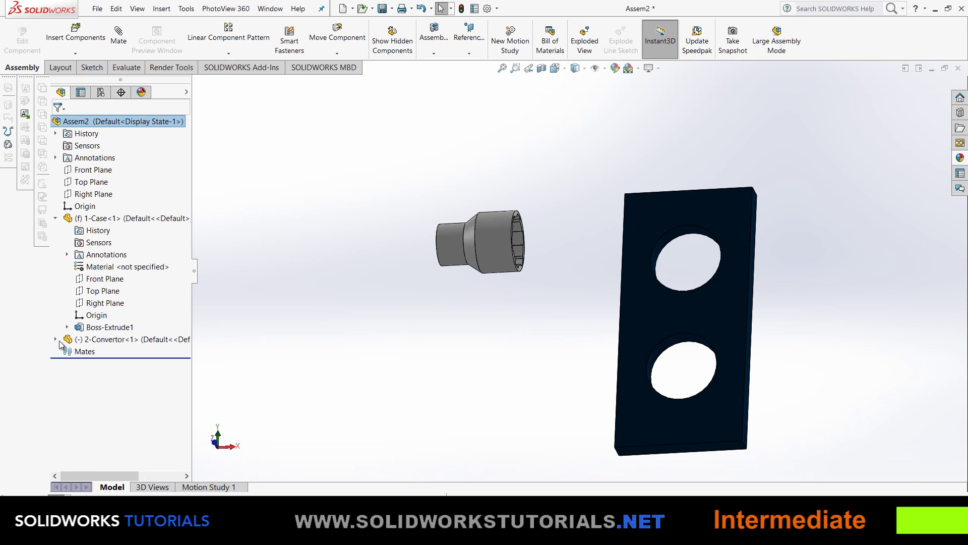
left_click(56, 340)
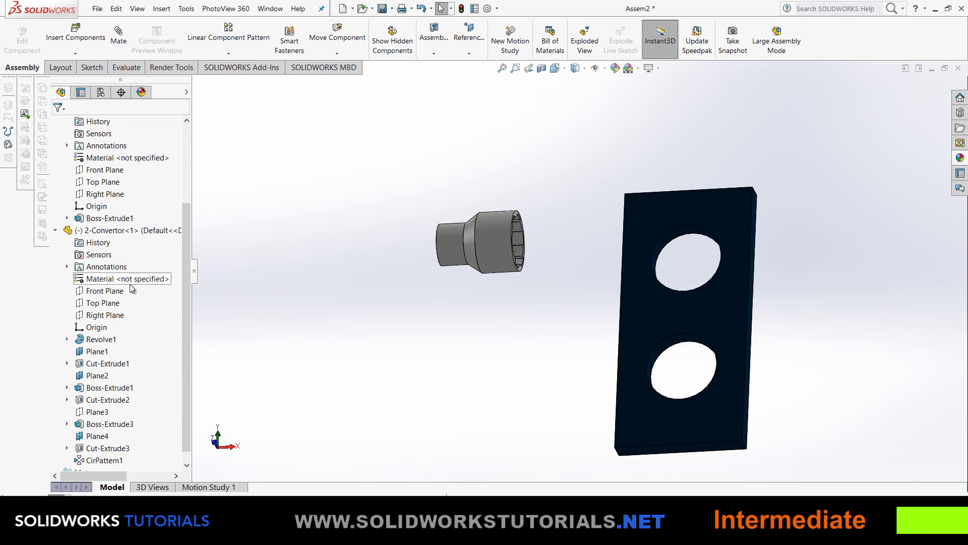
left_click(101, 296)
mouse_move(419, 343)
middle_mouse_down()
mouse_move(417, 358)
mouse_move(441, 385)
mouse_move(409, 342)
middle_mouse_up()
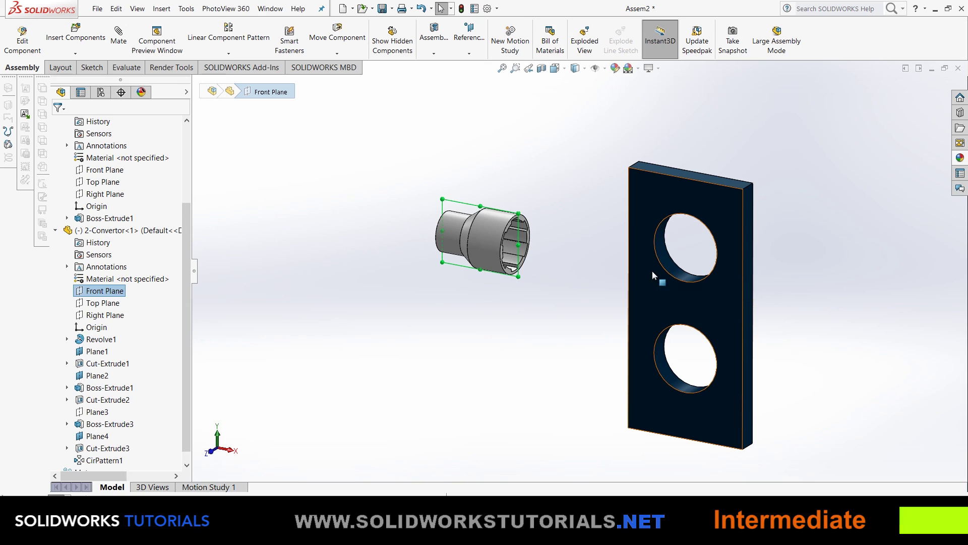
left_click(485, 391)
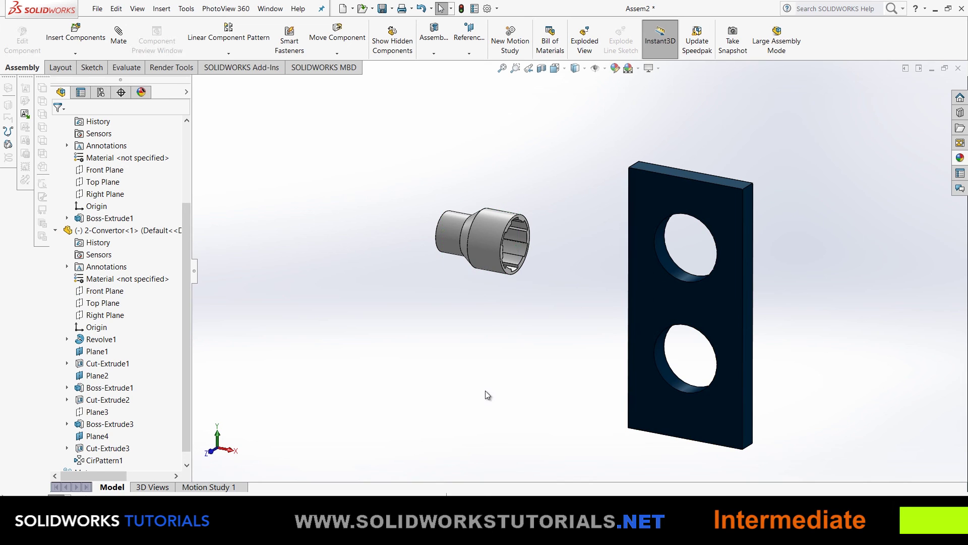
Step: Start an advanced Symmetric mate with the convertor's Top Plane as the symmetry plane
left_click(118, 34)
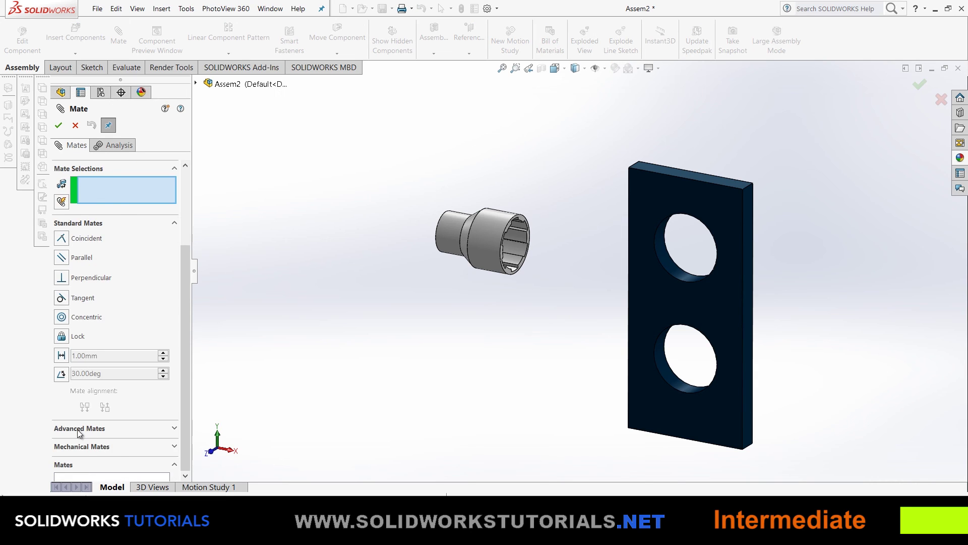
left_click(81, 427)
left_click(85, 272)
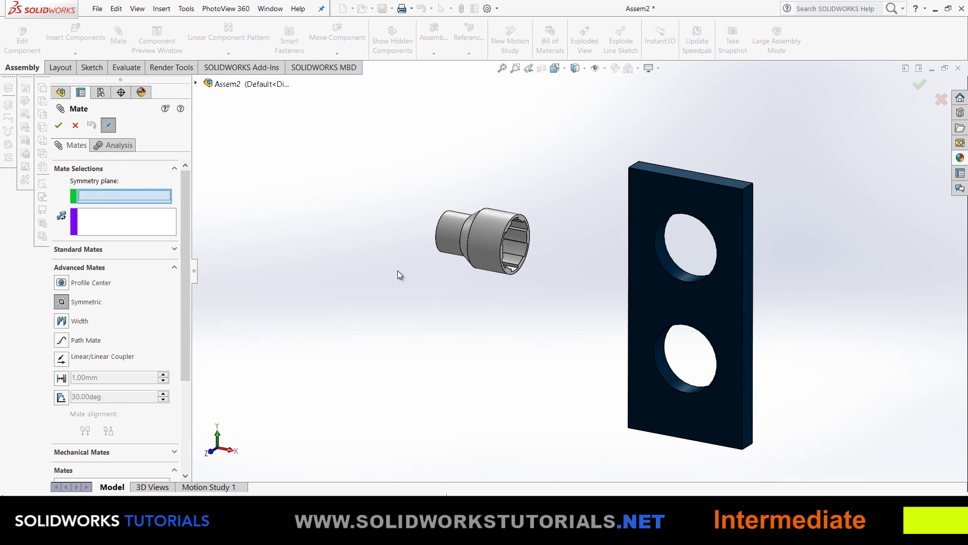
left_click(197, 83)
scroll(295, 308, "down", 2)
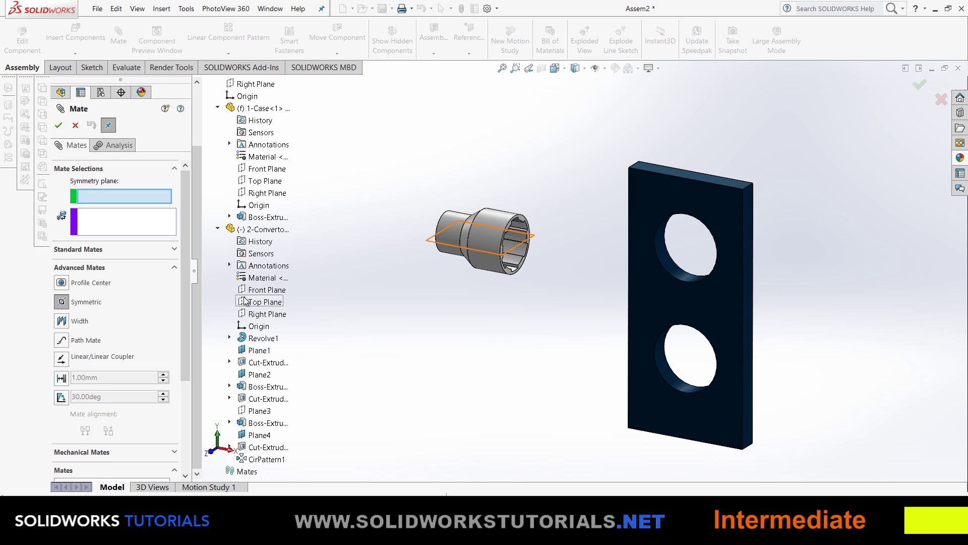
left_click(261, 302)
left_click(111, 223)
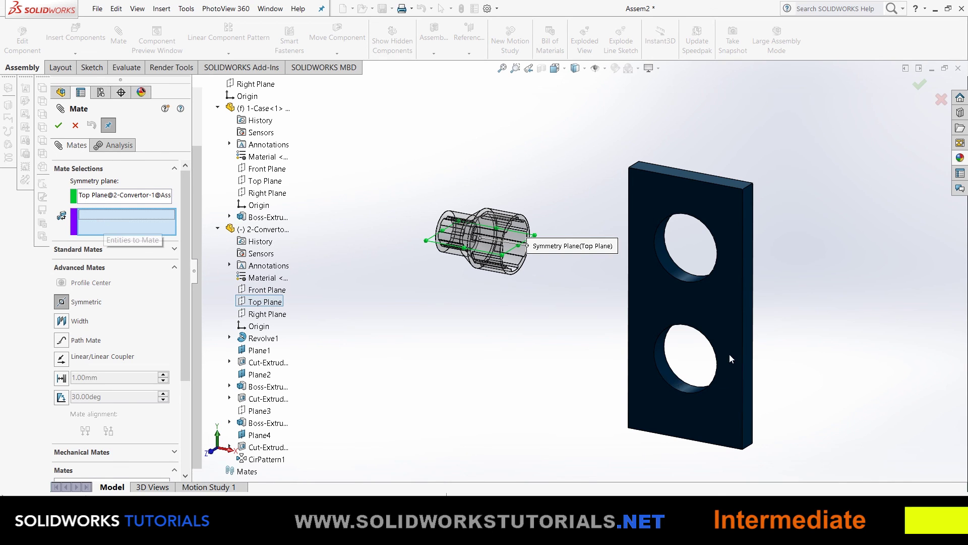
Step: Select the case's top and bottom end faces as the symmetric entities and apply the mate
left_click(682, 173)
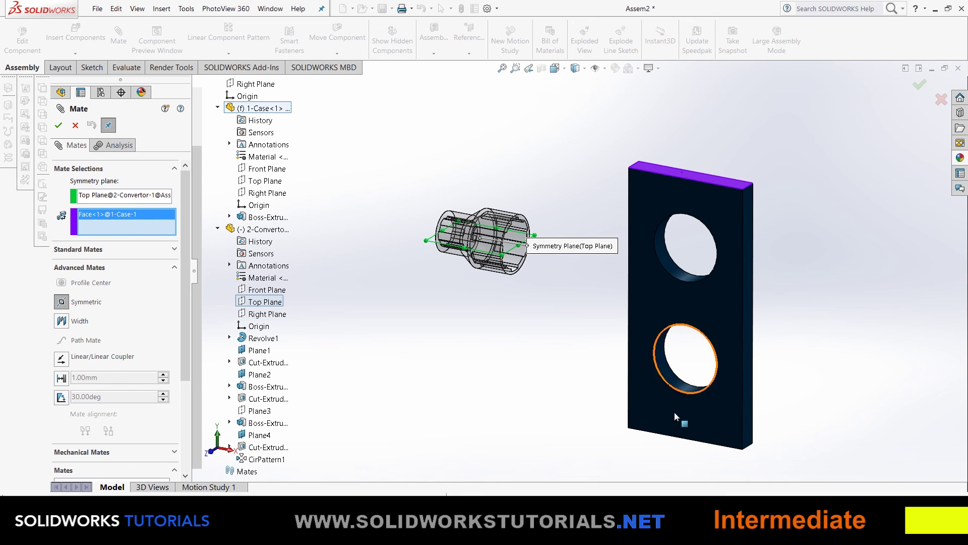
left_click(635, 408)
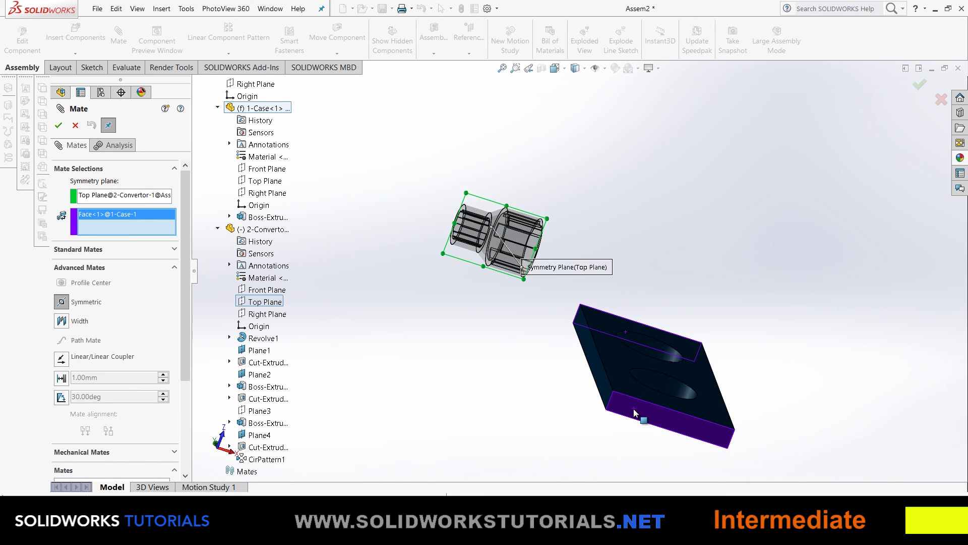
middle_click_drag(673, 289, 807, 433)
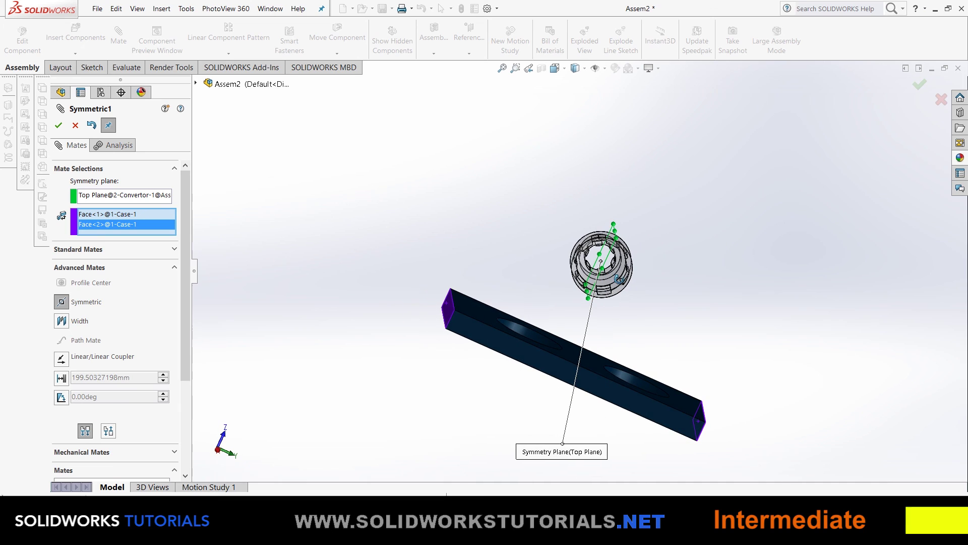
left_click(59, 125)
left_click(59, 125)
key("ctrl+7")
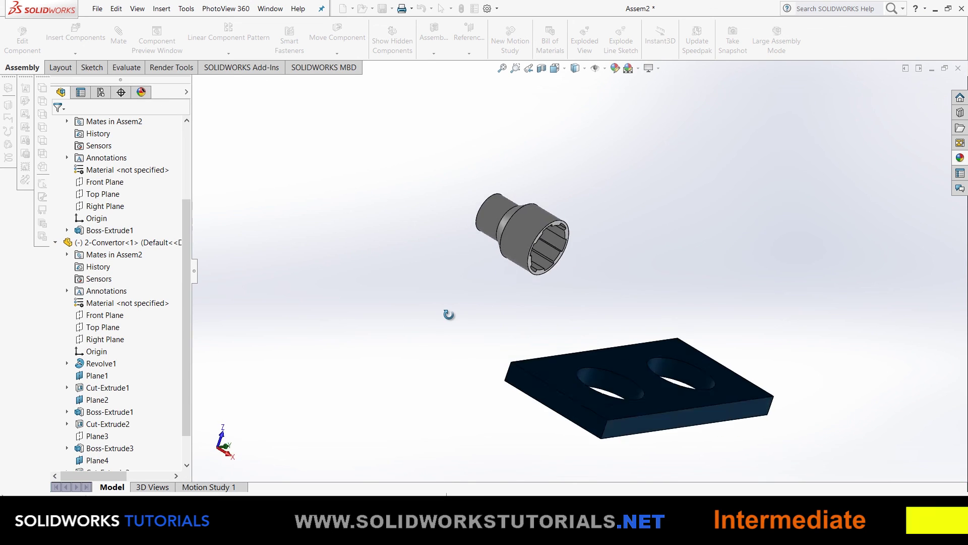